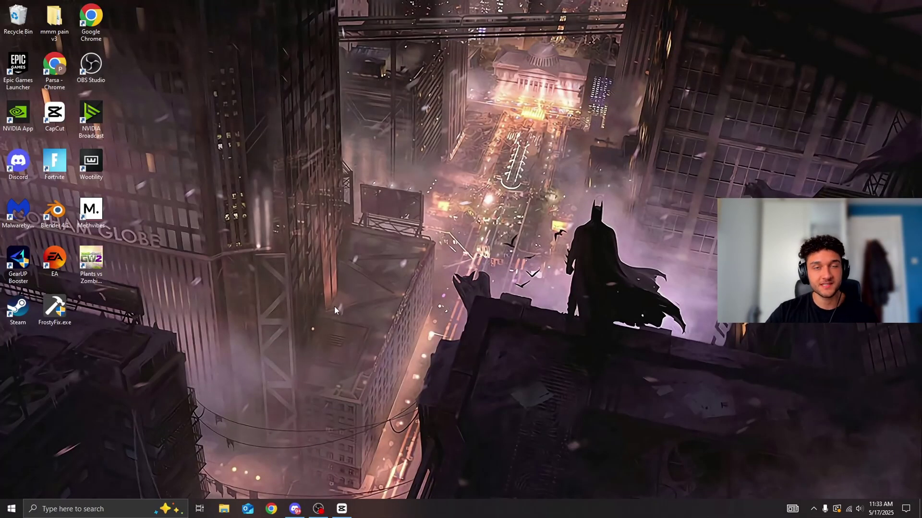
Launch an administrator Command Prompt from a 'cmd' Start search and centre its window
{"action": "left_click", "coordinate": [77, 515]}
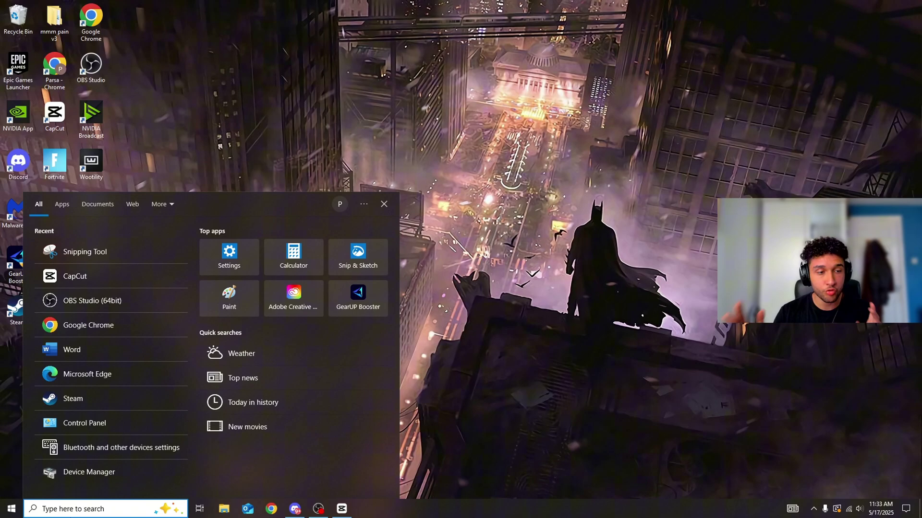
{"action": "type", "text": "cmd"}
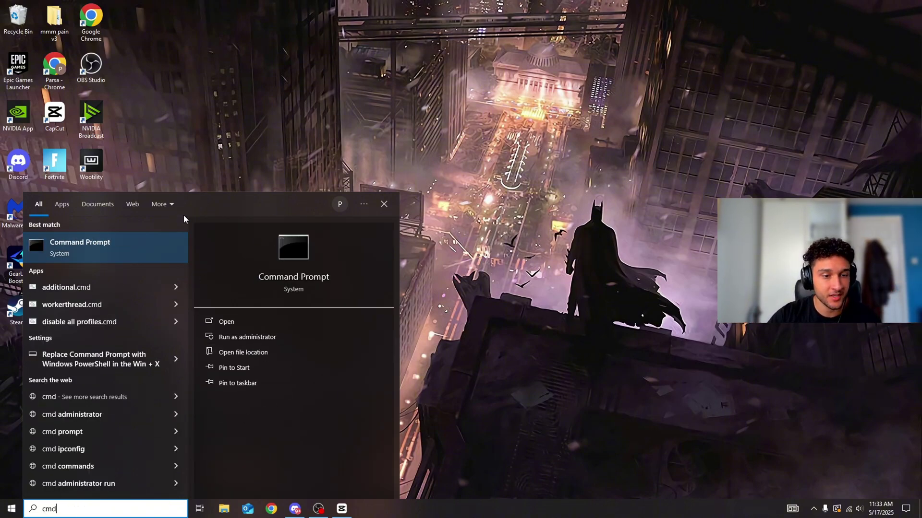
{"action": "left_click", "coordinate": [238, 321]}
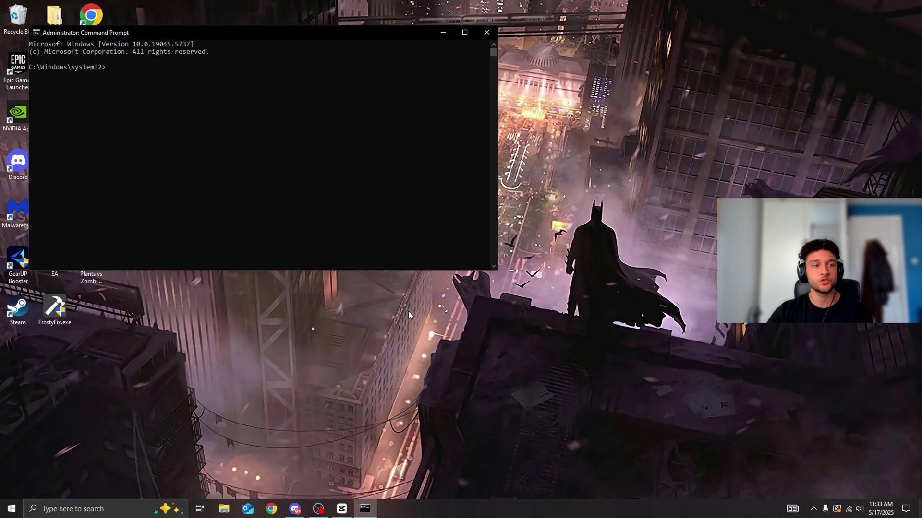
{"action": "left_click_drag", "start_coordinate": [240, 35], "coordinate": [531, 142]}
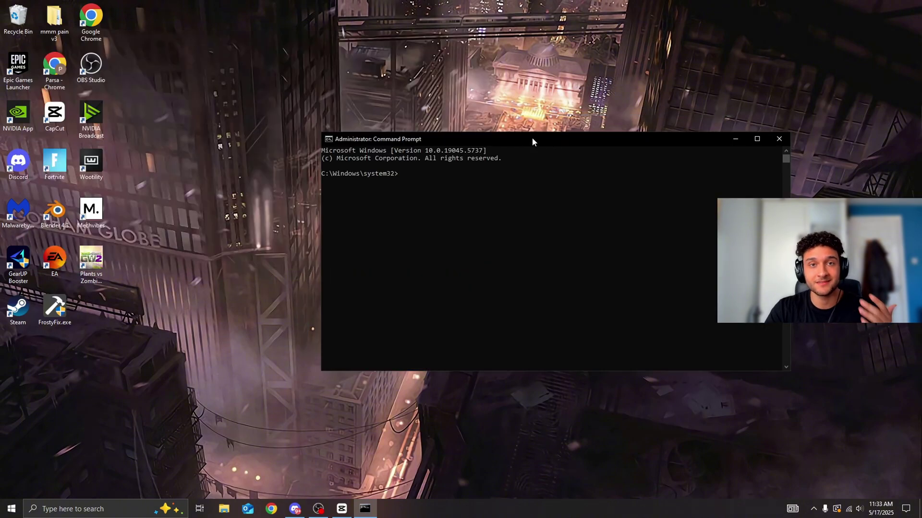
Select and copy the SystemResponsiveness reg add command from Discord's Optimize CPU Performance post
{"action": "left_click", "coordinate": [293, 509]}
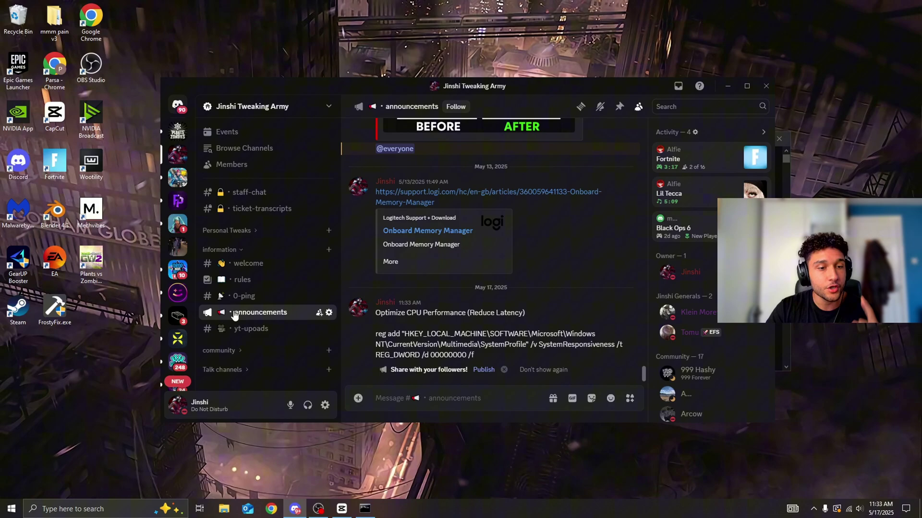
{"action": "scroll", "coordinate": [508, 256], "scroll_direction": "up", "scroll_amount": 5}
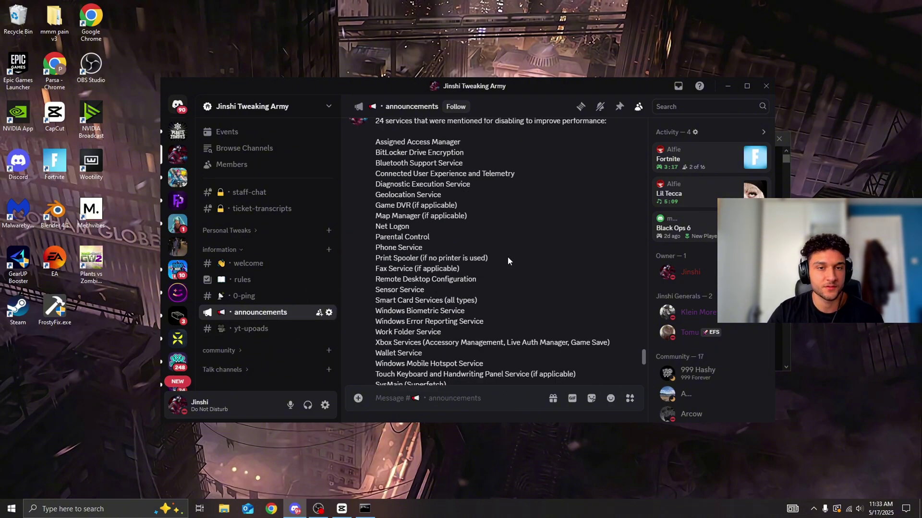
{"action": "scroll", "coordinate": [512, 252], "scroll_direction": "down", "scroll_amount": 5}
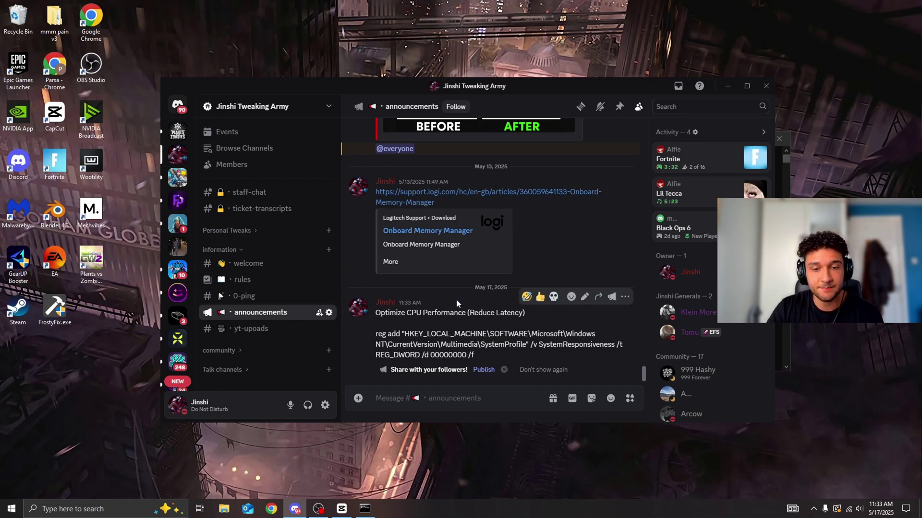
{"action": "left_click_drag", "start_coordinate": [377, 334], "coordinate": [488, 356]}
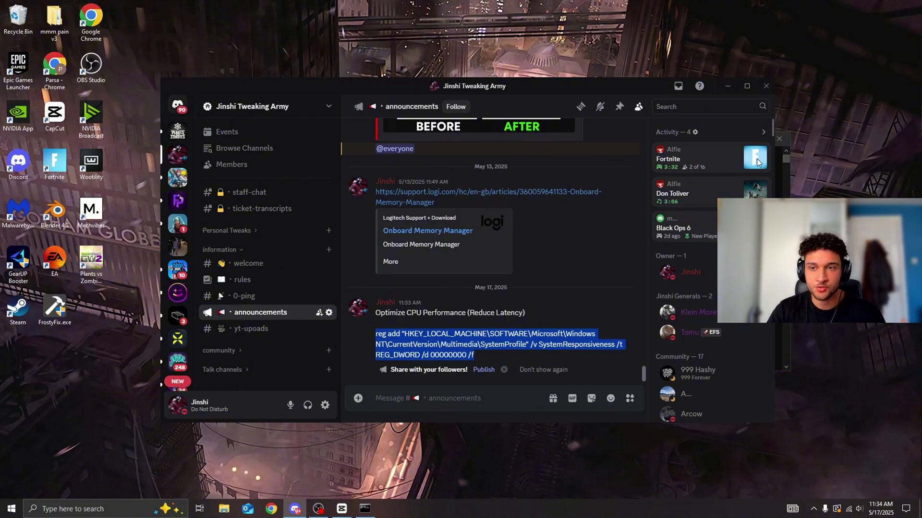
{"action": "left_click", "coordinate": [727, 86]}
{"action": "left_click_drag", "start_coordinate": [466, 141], "coordinate": [448, 115]}
{"action": "left_click", "coordinate": [294, 509]}
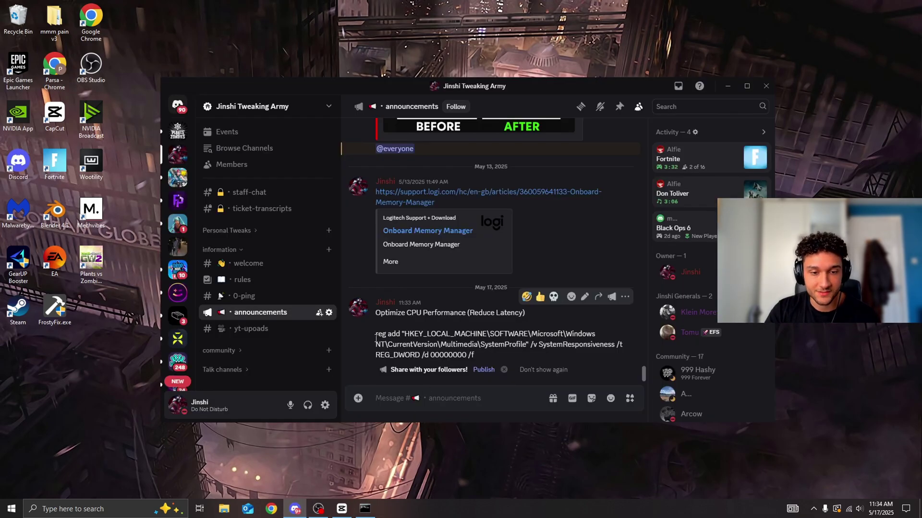
{"action": "left_click_drag", "start_coordinate": [373, 335], "coordinate": [483, 360]}
{"action": "key", "text": "ctrl+c"}
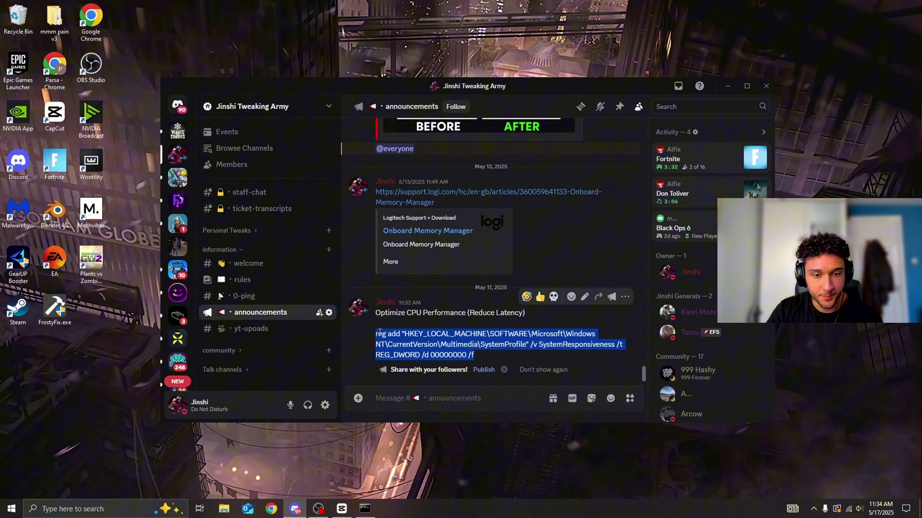
Paste and run the reg add command setting SystemResponsiveness to 0 in Command Prompt
{"action": "left_click", "coordinate": [727, 87]}
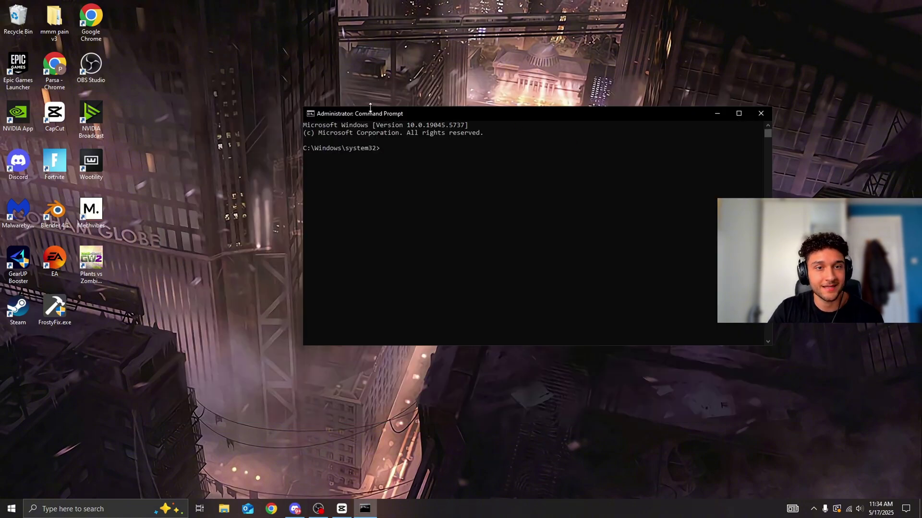
{"action": "key", "text": "ctrl+v"}
{"action": "key", "text": "Return"}
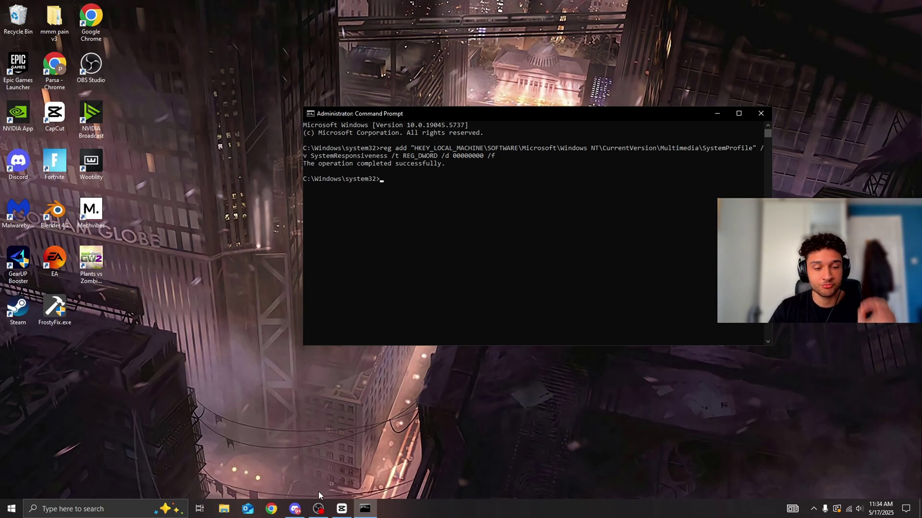
Scroll up to the '3 CMD Commands to Lower CPU Usage' post and copy the sc config WSearch line
{"action": "left_click", "coordinate": [295, 509]}
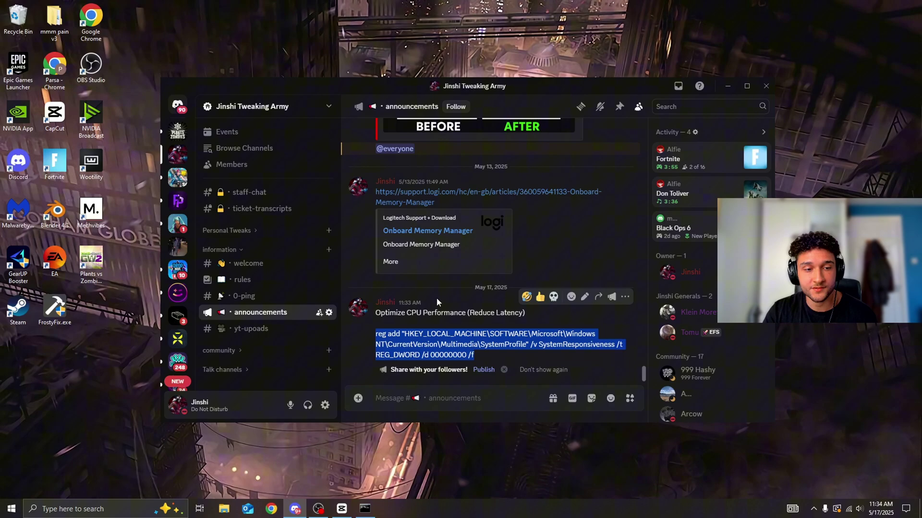
{"action": "scroll", "coordinate": [437, 298], "scroll_direction": "up", "scroll_amount": 10}
{"action": "scroll", "coordinate": [450, 287], "scroll_direction": "up", "scroll_amount": 15}
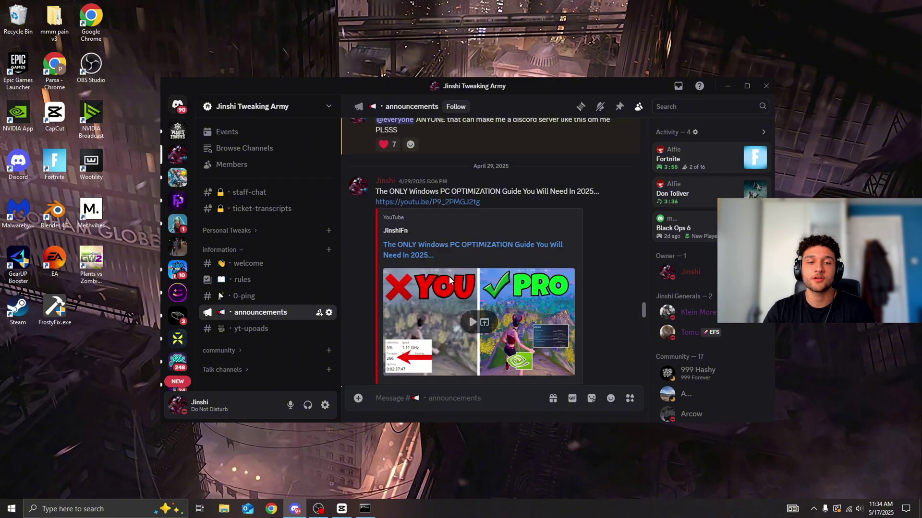
{"action": "scroll", "coordinate": [426, 288], "scroll_direction": "up", "scroll_amount": 15}
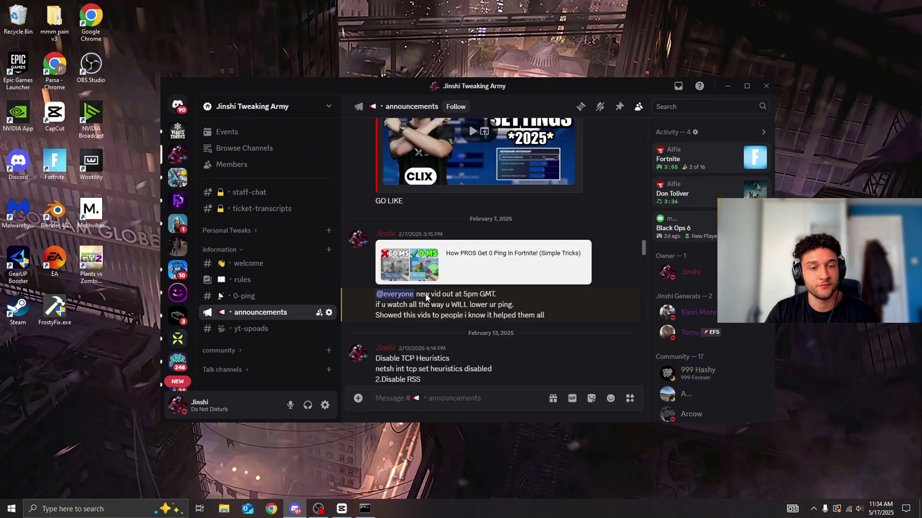
{"action": "scroll", "coordinate": [430, 262], "scroll_direction": "up", "scroll_amount": 15}
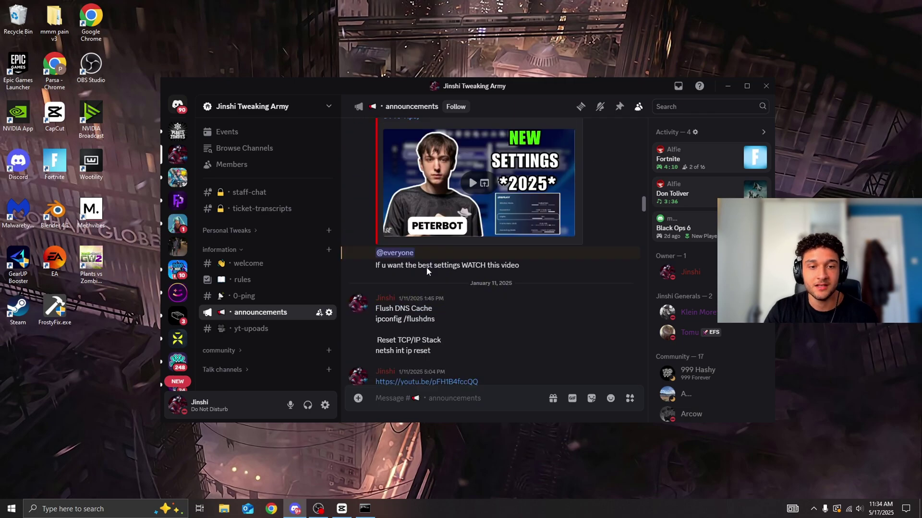
{"action": "scroll", "coordinate": [436, 249], "scroll_direction": "up", "scroll_amount": 5}
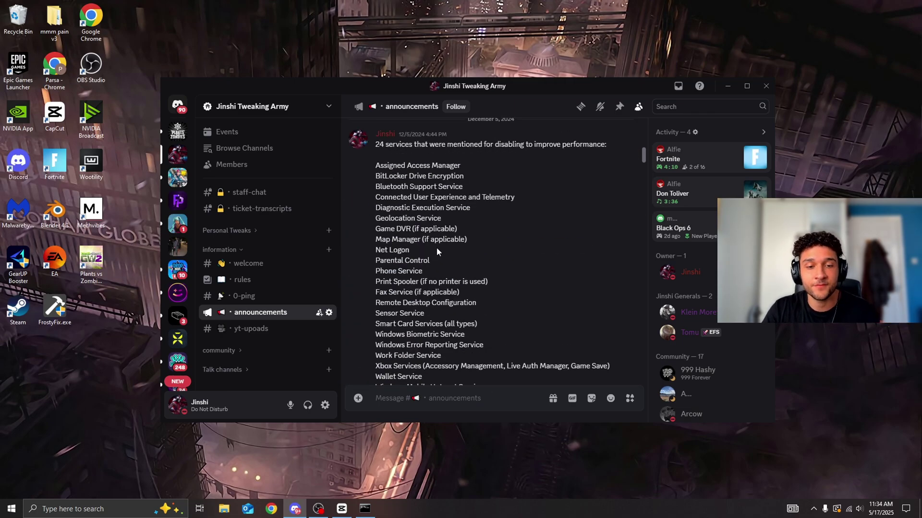
{"action": "scroll", "coordinate": [439, 248], "scroll_direction": "down", "scroll_amount": 10}
{"action": "scroll", "coordinate": [403, 201], "scroll_direction": "up", "scroll_amount": 2}
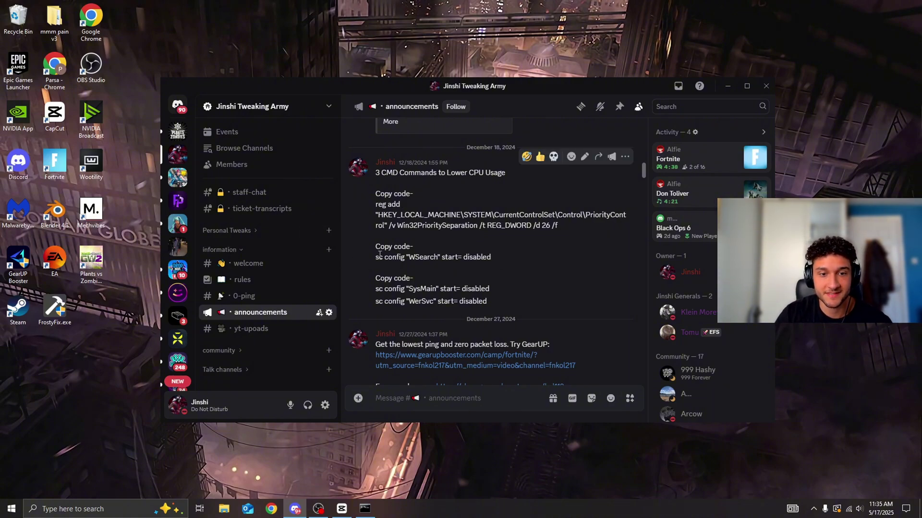
{"action": "left_click_drag", "start_coordinate": [376, 258], "coordinate": [487, 260]}
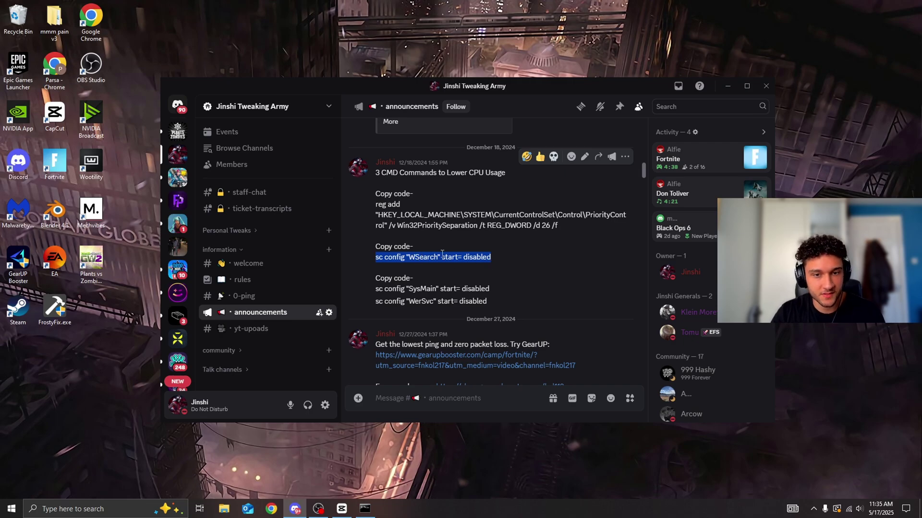
Paste and run the sc config command disabling the WSearch service
{"action": "left_click", "coordinate": [727, 86]}
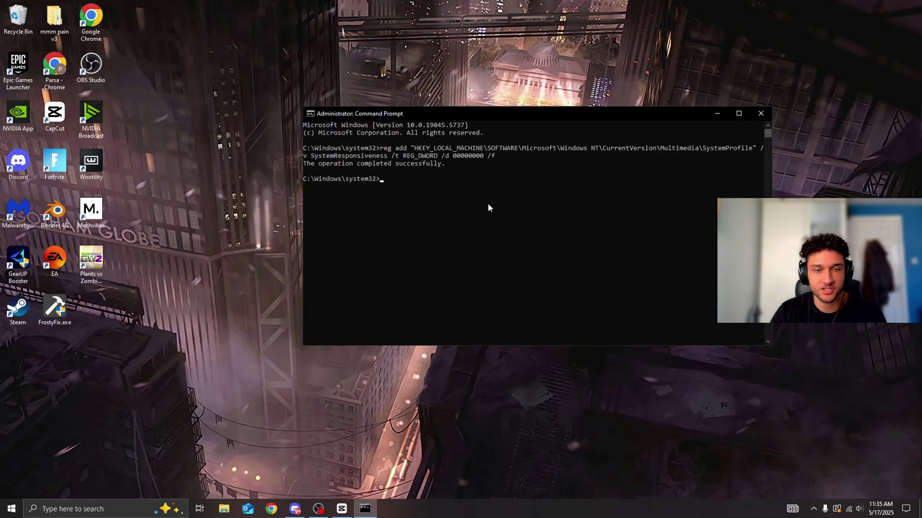
{"action": "type", "text": "sc config \"WSearch\" start= disabled"}
{"action": "key", "text": "Return"}
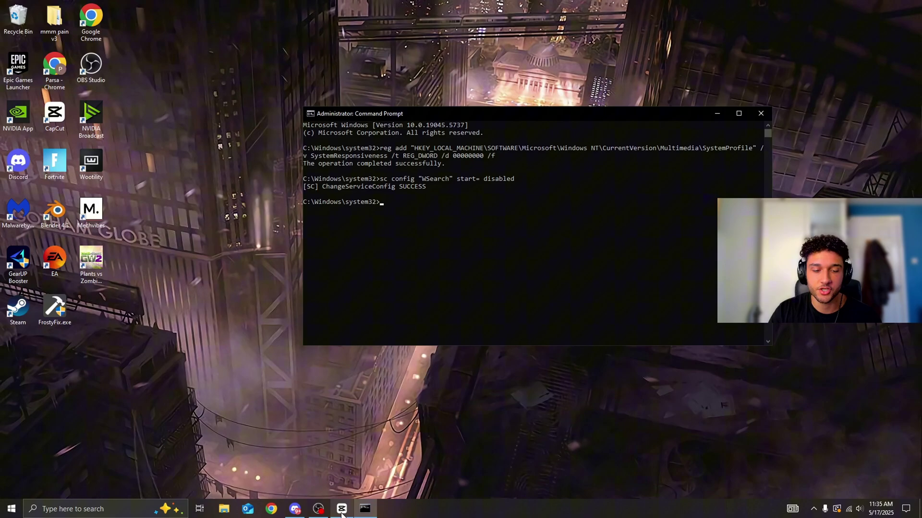
Copy the SysMain and WerSvc disable commands from Discord and run them in Command Prompt
{"action": "left_click", "coordinate": [294, 509]}
{"action": "left_click_drag", "start_coordinate": [373, 285], "coordinate": [502, 301]}
{"action": "key", "text": "ctrl+c"}
{"action": "left_click", "coordinate": [727, 87]}
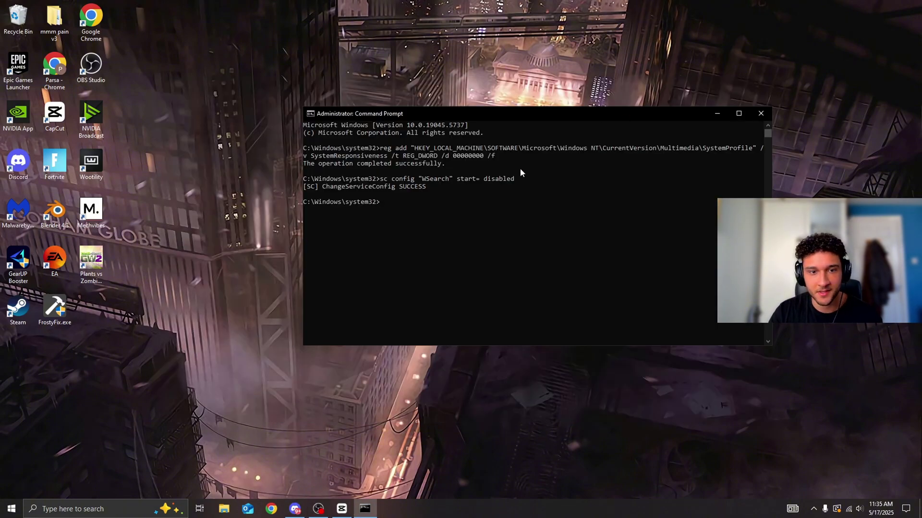
{"action": "key", "text": "ctrl+v"}
{"action": "key", "text": "Return"}
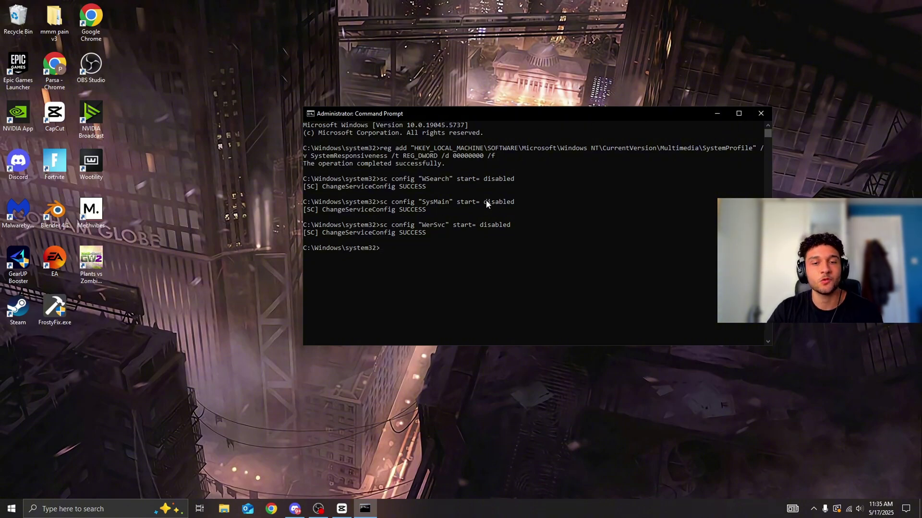
Open Task Manager maximized, review the CPU cores and logical processors, then go to Services
{"action": "left_click", "coordinate": [716, 115]}
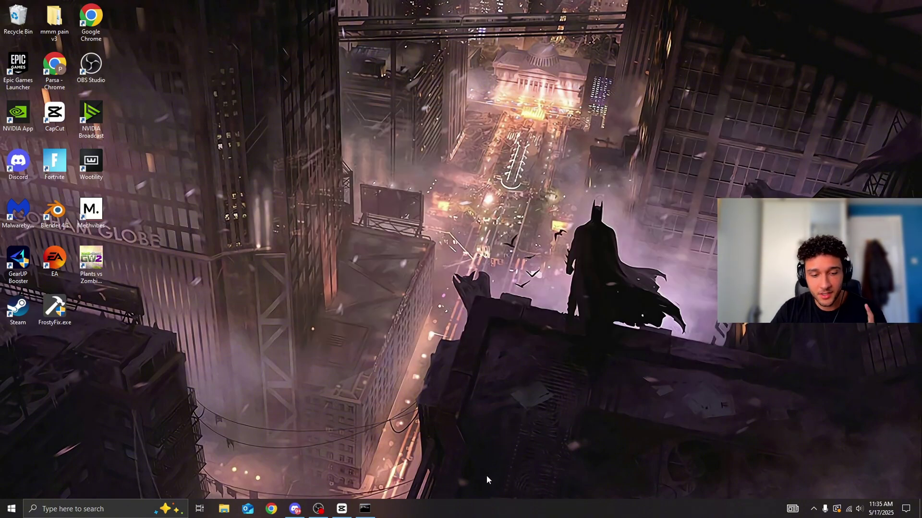
{"action": "right_click", "coordinate": [482, 508]}
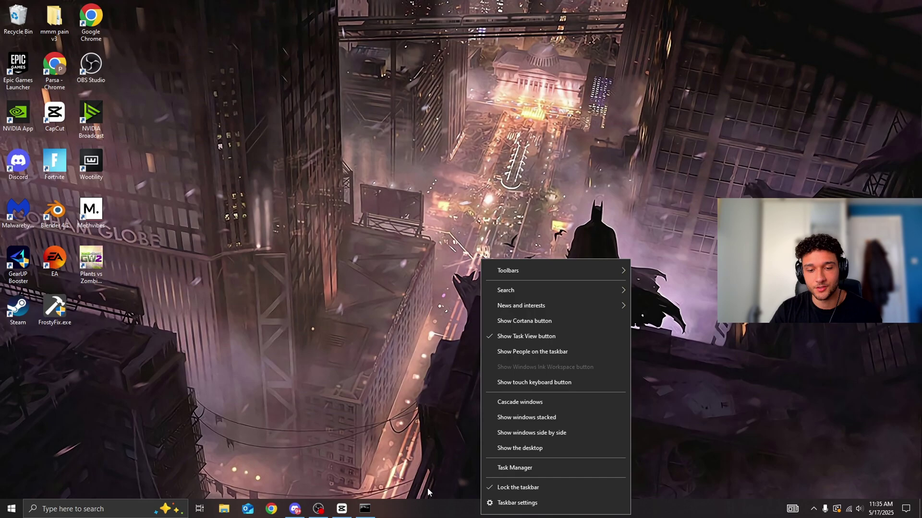
{"action": "left_click", "coordinate": [514, 470]}
{"action": "left_click", "coordinate": [654, 70]}
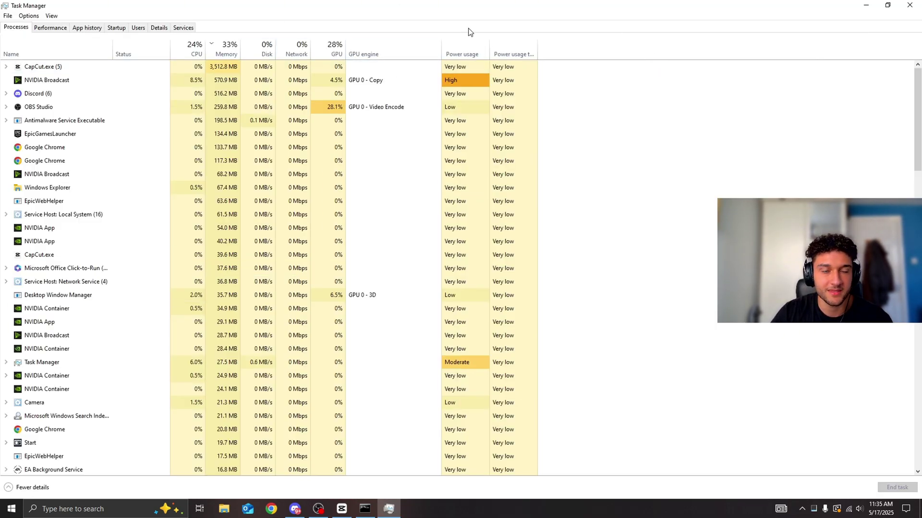
{"action": "left_click", "coordinate": [52, 28]}
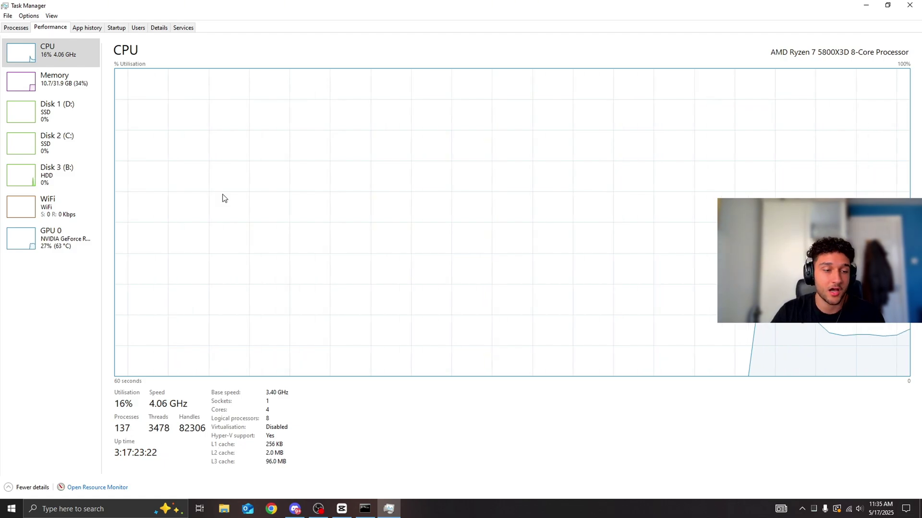
{"action": "left_click", "coordinate": [183, 27]}
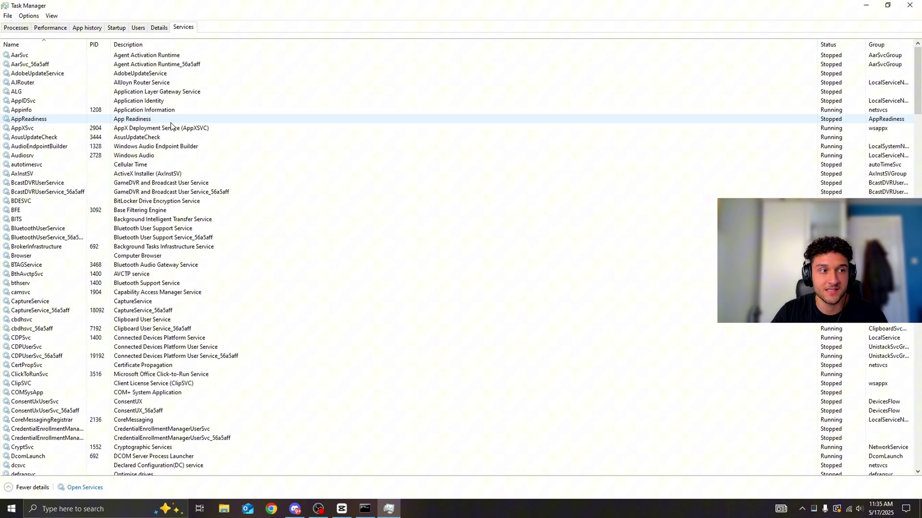
{"action": "scroll", "coordinate": [513, 213], "scroll_direction": "down", "scroll_amount": 1}
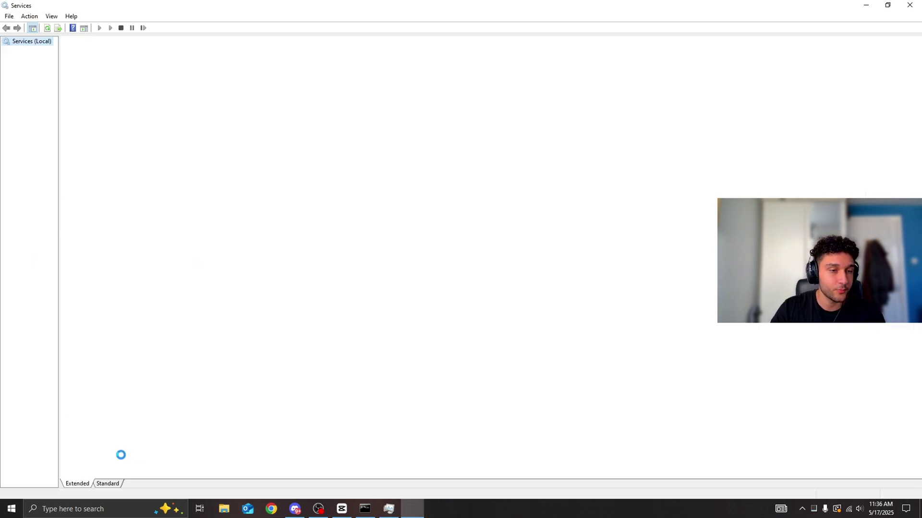
Open SysMain's properties and confirm its startup type stays Disabled
{"action": "scroll", "coordinate": [205, 291], "scroll_direction": "down", "scroll_amount": 15}
{"action": "scroll", "coordinate": [205, 291], "scroll_direction": "down", "scroll_amount": 20}
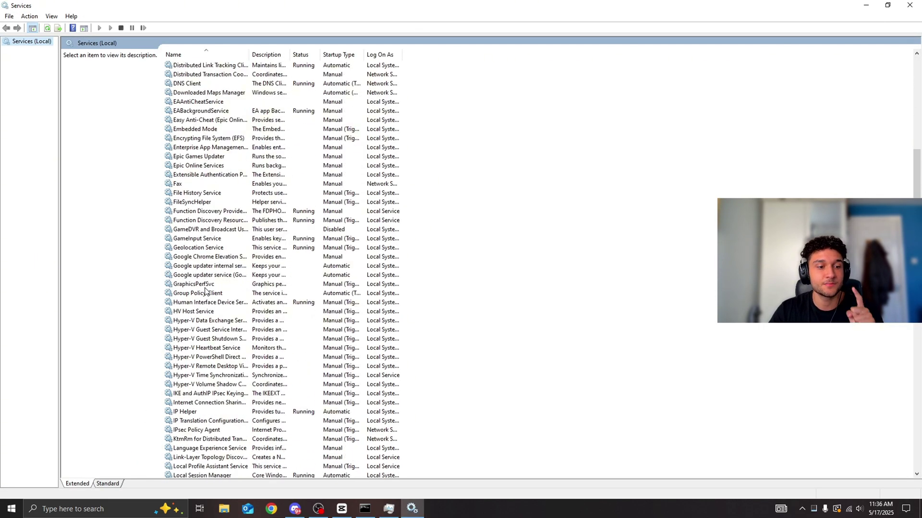
{"action": "scroll", "coordinate": [194, 290], "scroll_direction": "down", "scroll_amount": 10}
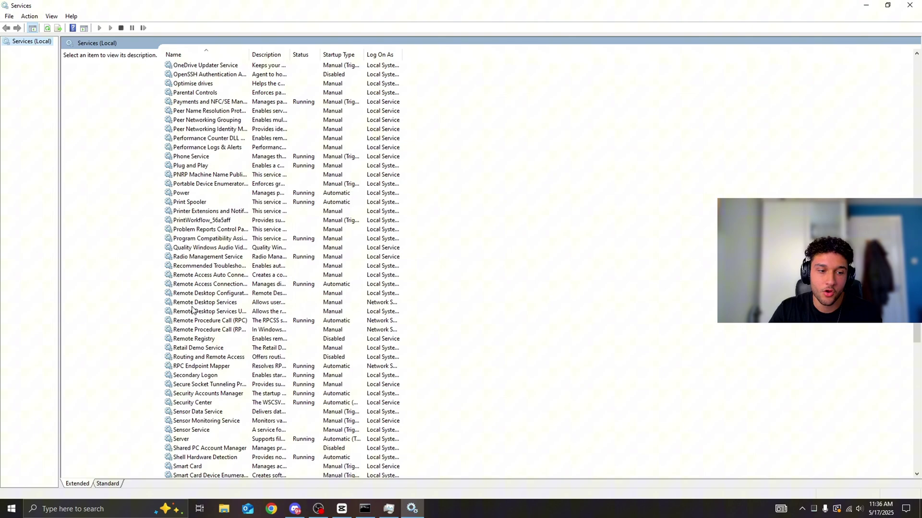
{"action": "scroll", "coordinate": [224, 328], "scroll_direction": "down", "scroll_amount": 2}
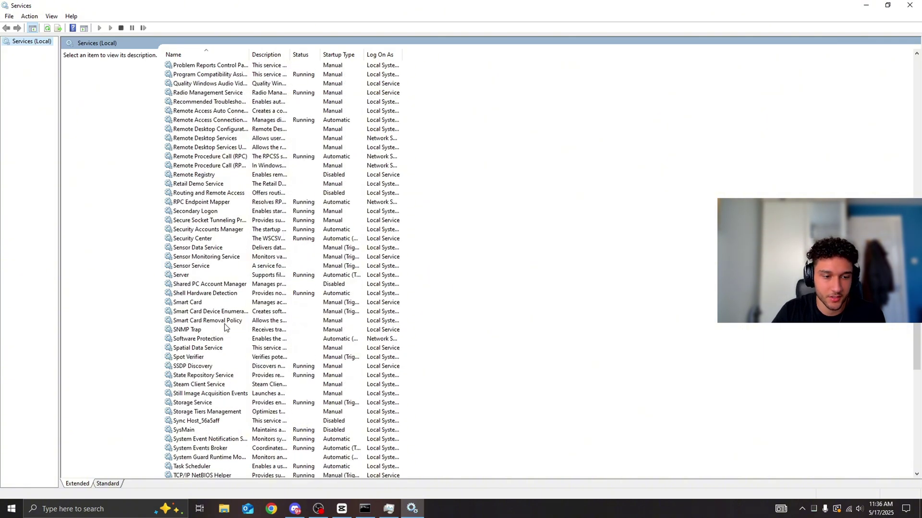
{"action": "left_click", "coordinate": [215, 430]}
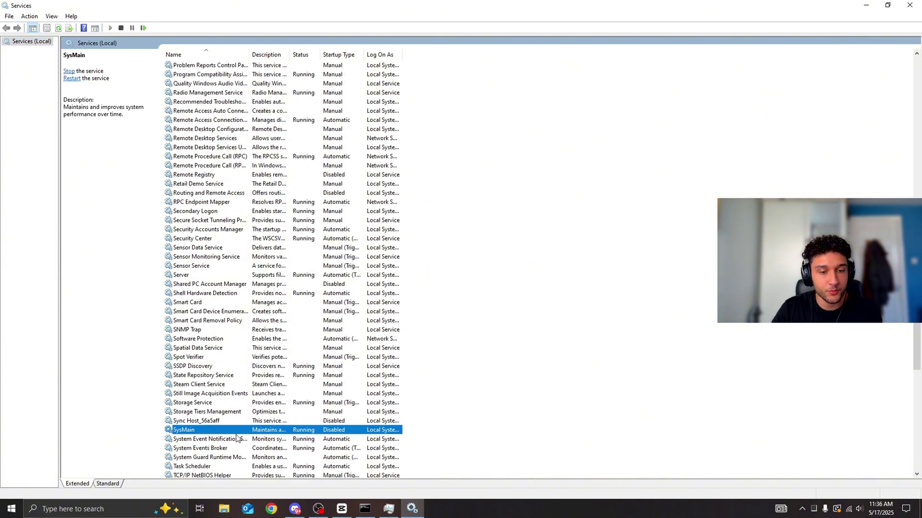
{"action": "right_click", "coordinate": [354, 429]}
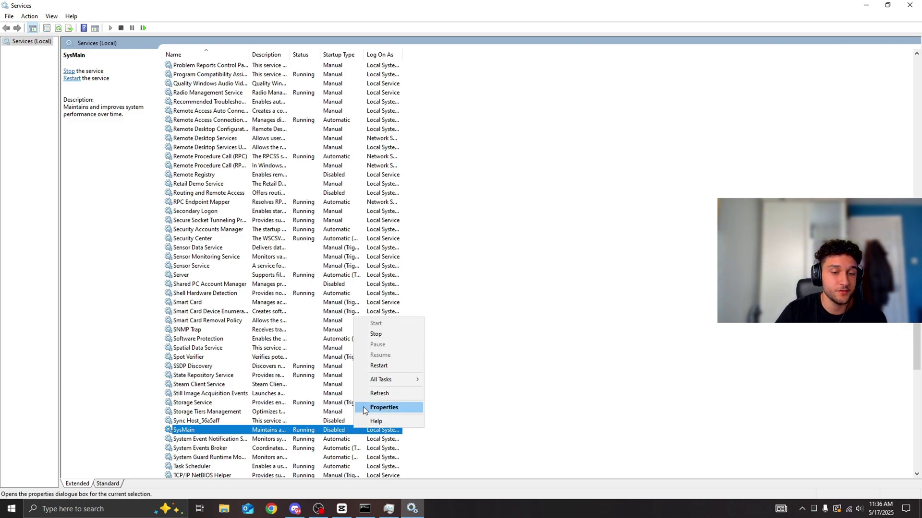
{"action": "left_click", "coordinate": [410, 406]}
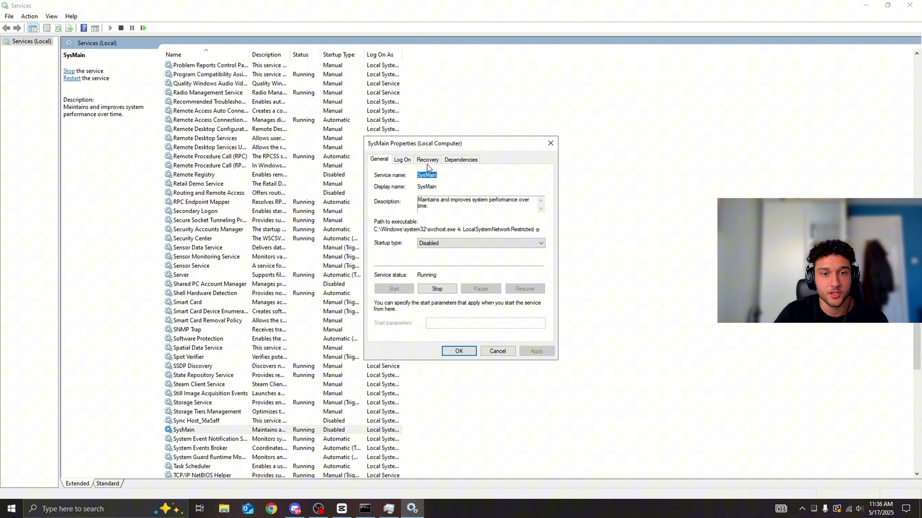
{"action": "left_click", "coordinate": [454, 352]}
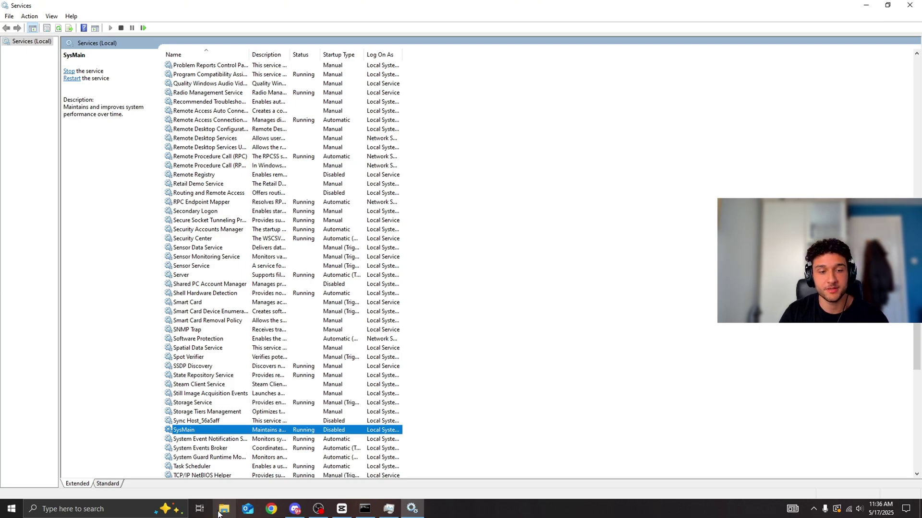
Close the Services console and Task Manager to return to the desktop
{"action": "right_click", "coordinate": [246, 429]}
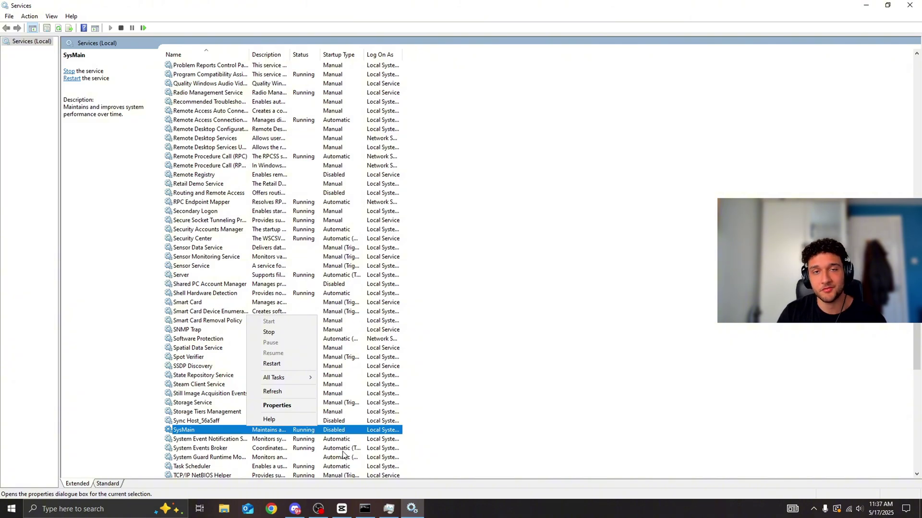
{"action": "left_click", "coordinate": [910, 7]}
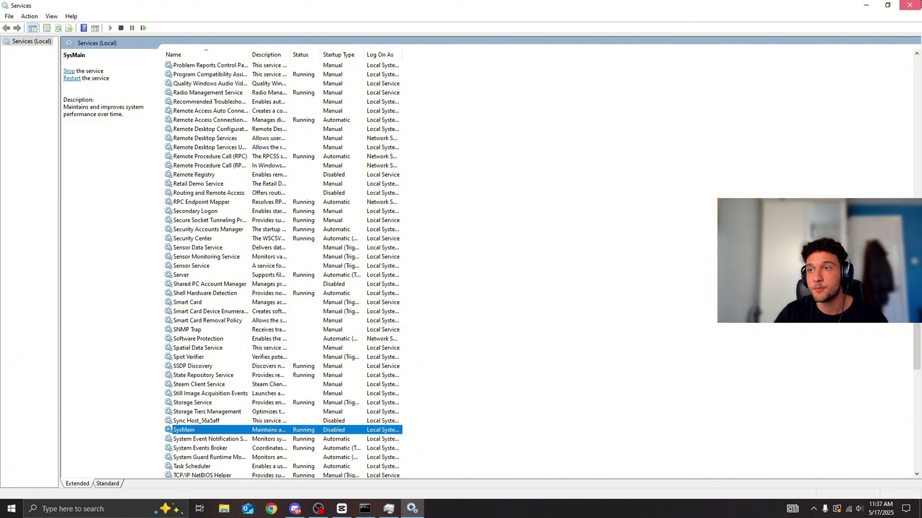
{"action": "left_click", "coordinate": [909, 7]}
{"action": "left_click", "coordinate": [911, 9]}
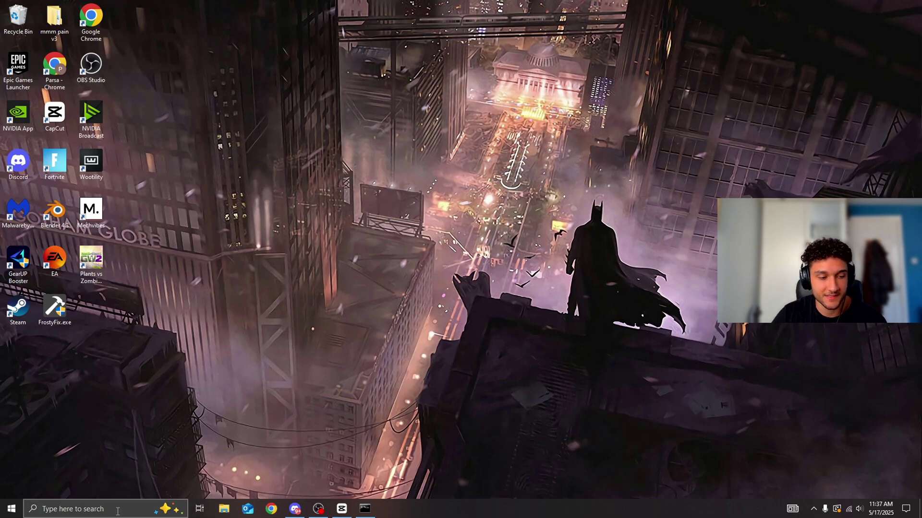
Search 'sys' and open System Configuration on its General tab
{"action": "left_click", "coordinate": [97, 512]}
{"action": "type", "text": "sys"}
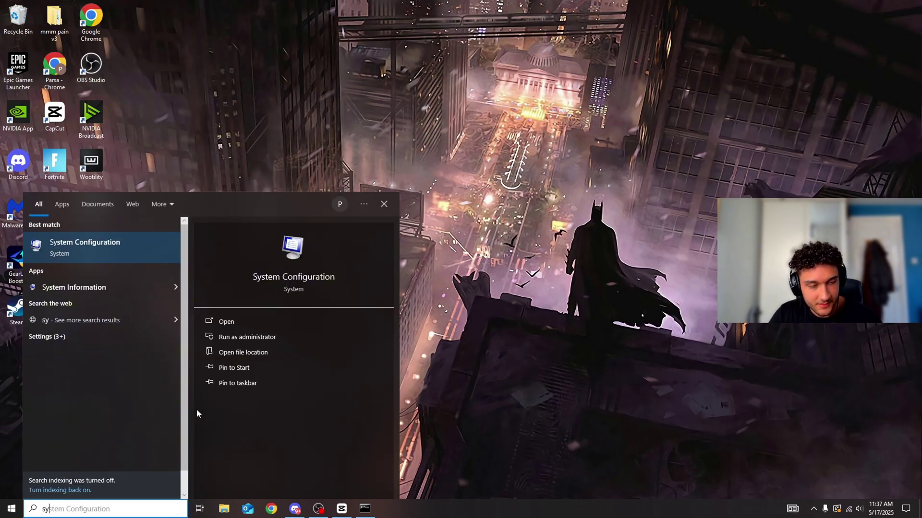
{"action": "left_click", "coordinate": [86, 243]}
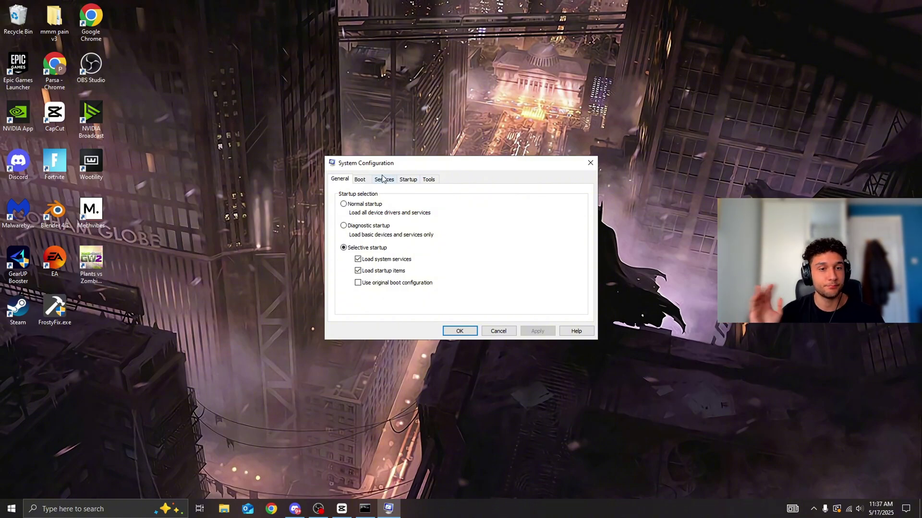
{"action": "left_click_drag", "start_coordinate": [436, 162], "coordinate": [445, 157]}
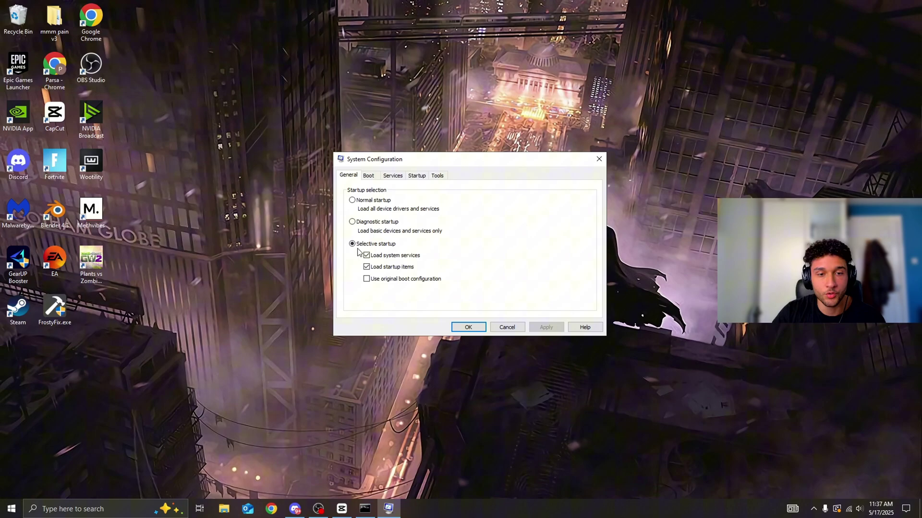
On the Boot tab, set the timeout to 3 seconds and open Advanced options
{"action": "left_click", "coordinate": [373, 178]}
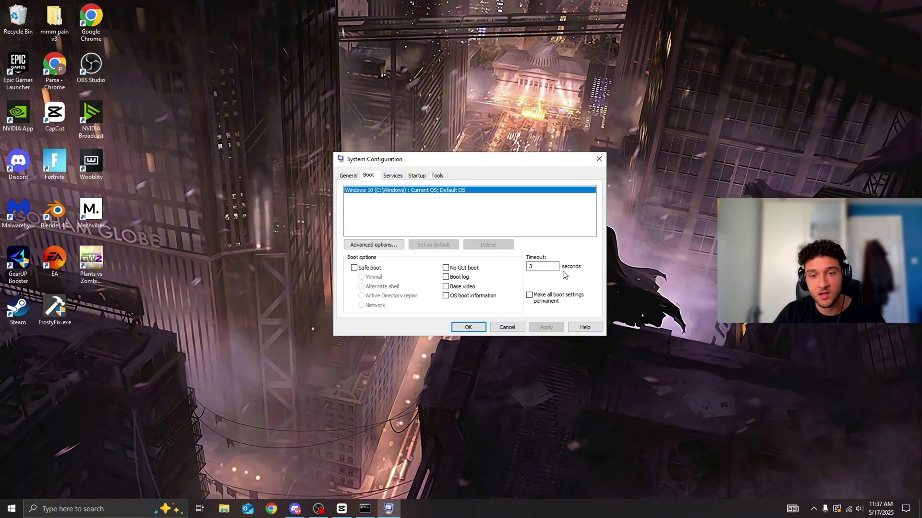
{"action": "left_click", "coordinate": [542, 266]}
{"action": "type", "text": "3"}
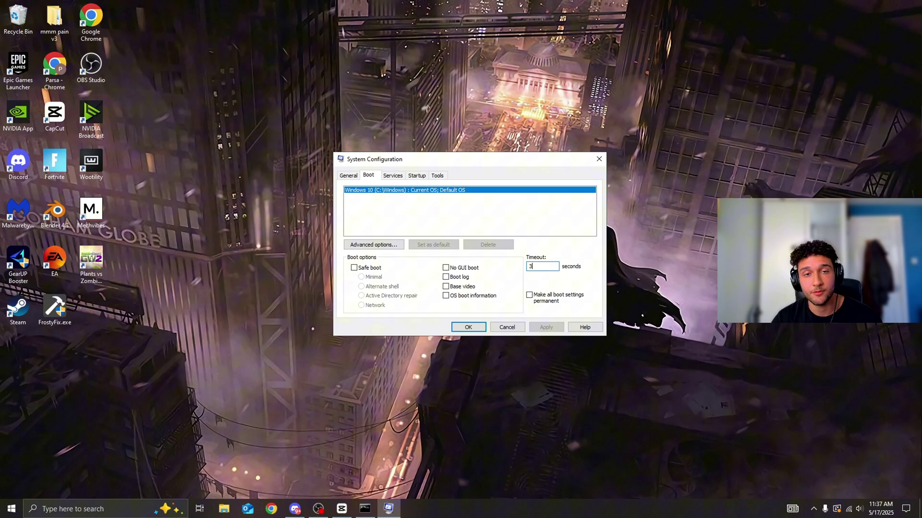
{"action": "key", "text": "BackSpace"}
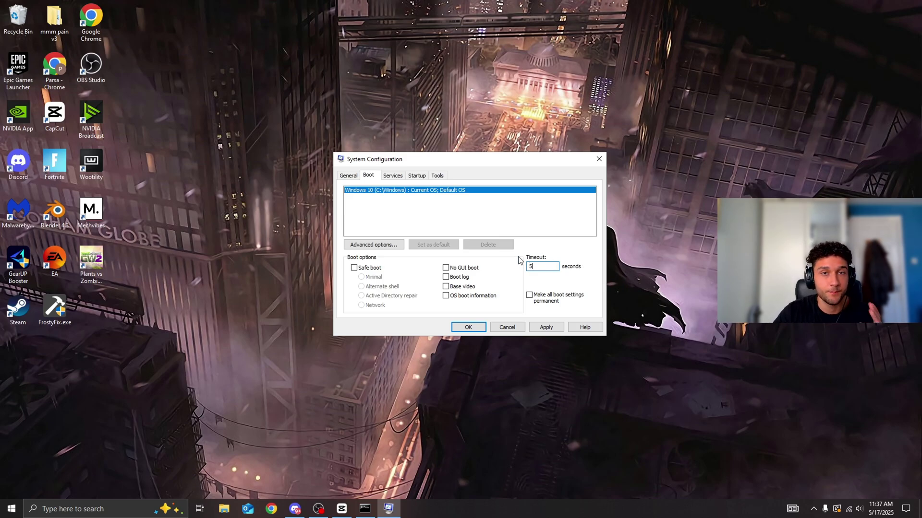
{"action": "key", "text": "BackSpace"}
{"action": "type", "text": "5"}
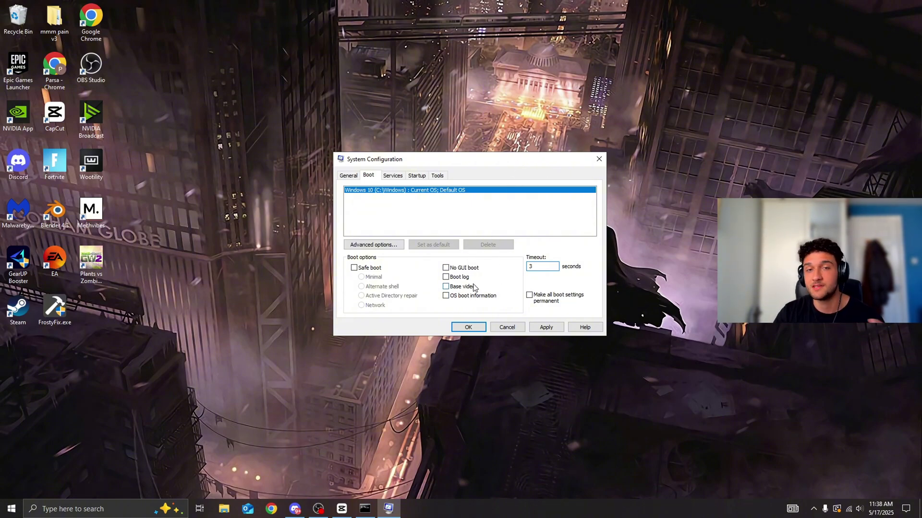
{"action": "left_click", "coordinate": [371, 246]}
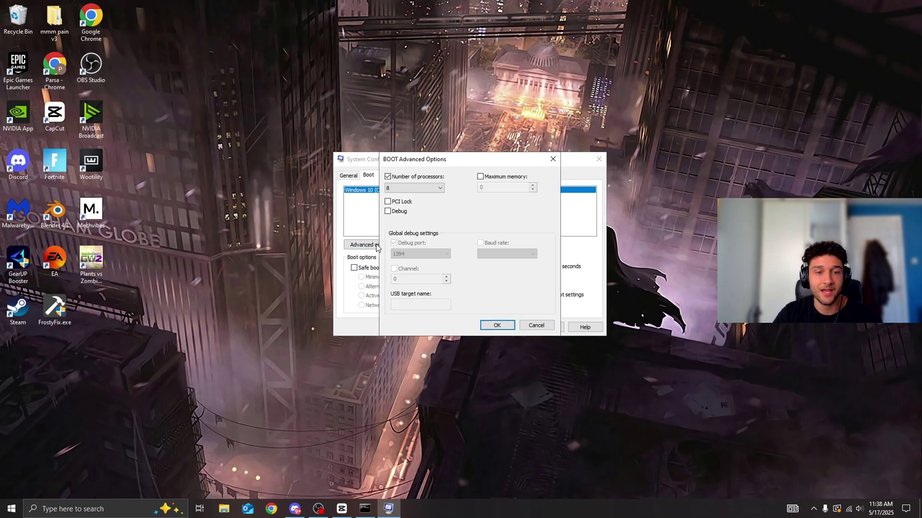
Check the Number of processors list, leaving it at 8
{"action": "left_click", "coordinate": [423, 189]}
{"action": "left_click", "coordinate": [413, 188]}
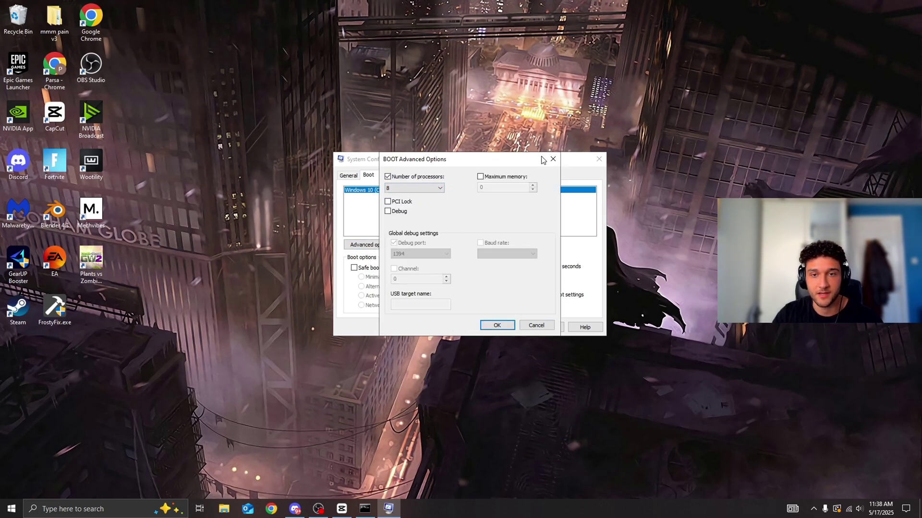
{"action": "left_click_drag", "start_coordinate": [494, 161], "coordinate": [357, 142]}
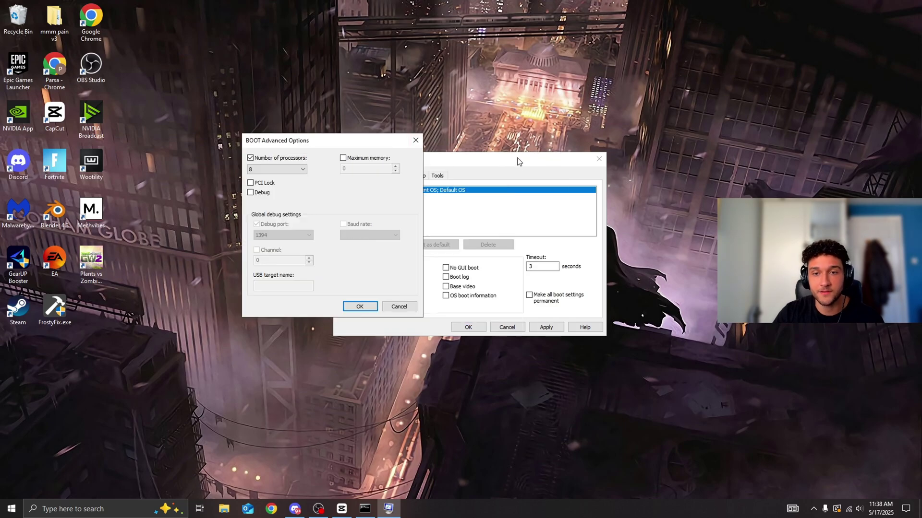
{"action": "left_click", "coordinate": [275, 170]}
{"action": "left_click", "coordinate": [416, 142]}
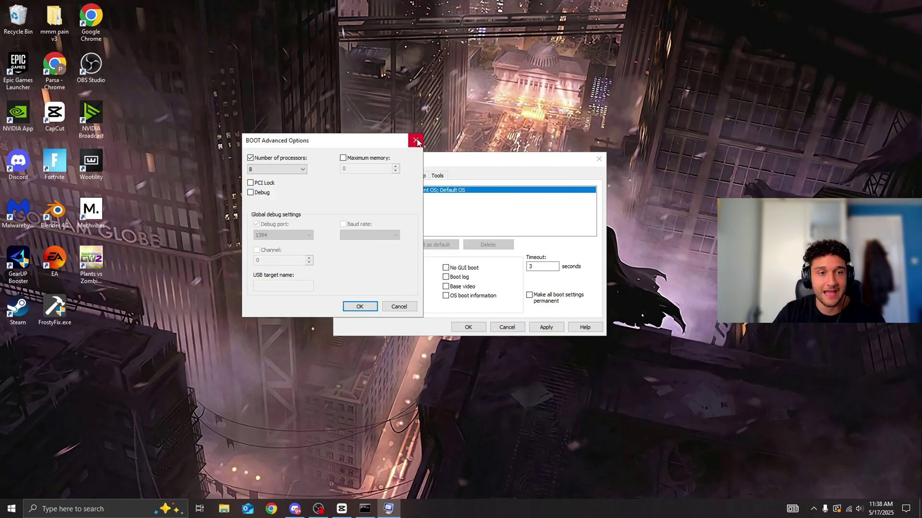
Close BOOT Advanced Options, move System Configuration left and launch Task Manager from the taskbar
{"action": "left_click", "coordinate": [417, 142]}
{"action": "left_click_drag", "start_coordinate": [480, 159], "coordinate": [179, 111]}
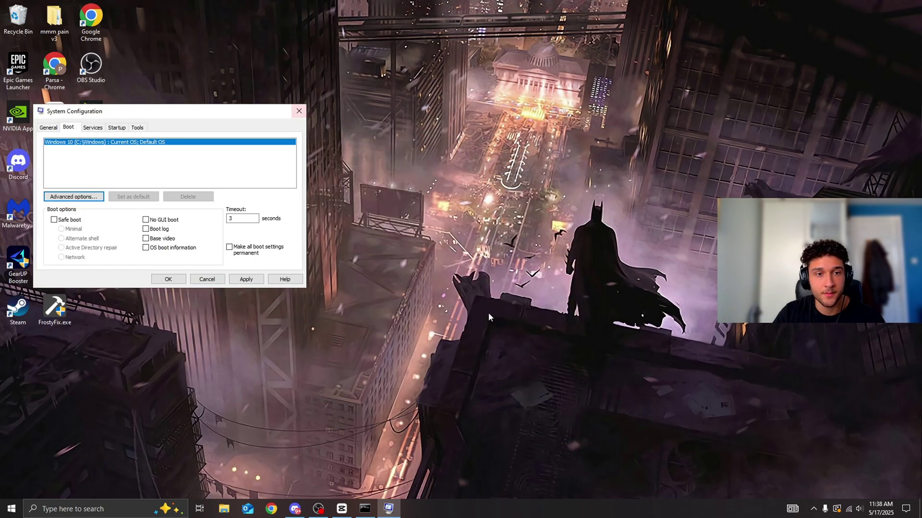
{"action": "right_click", "coordinate": [575, 510]}
Check Task Manager's CPU page for 4 cores and 8 logical processors, then minimize it
{"action": "left_click", "coordinate": [598, 470]}
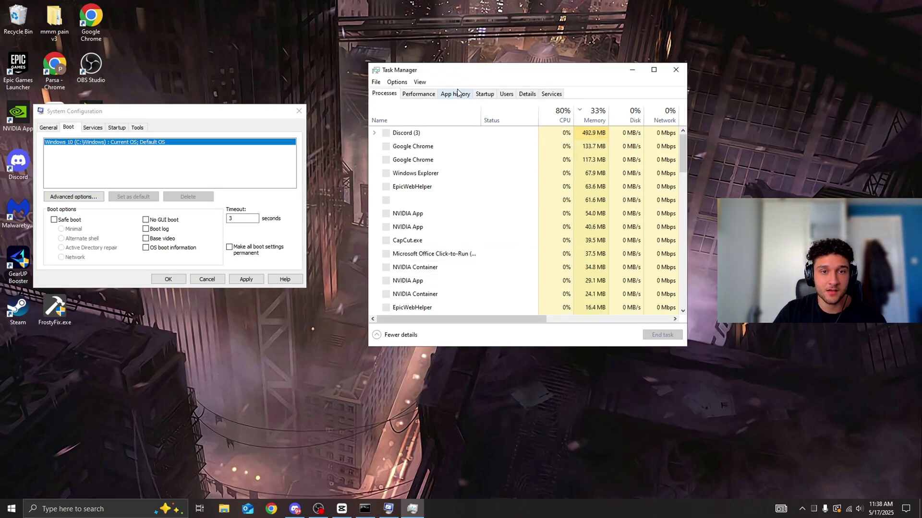
{"action": "left_click", "coordinate": [419, 94]}
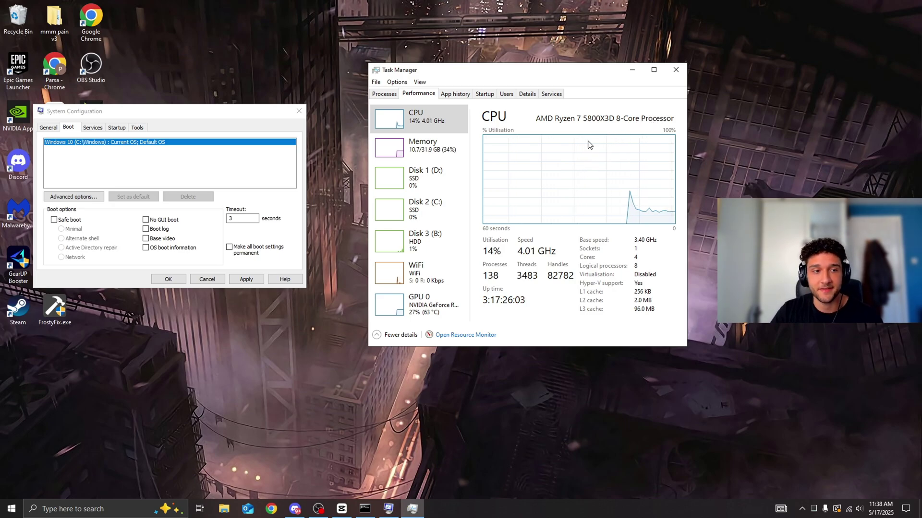
{"action": "left_click", "coordinate": [631, 70]}
Leave the boot Number of processors at 8, then close Advanced Options and System Configuration
{"action": "left_click_drag", "start_coordinate": [213, 110], "coordinate": [405, 146]}
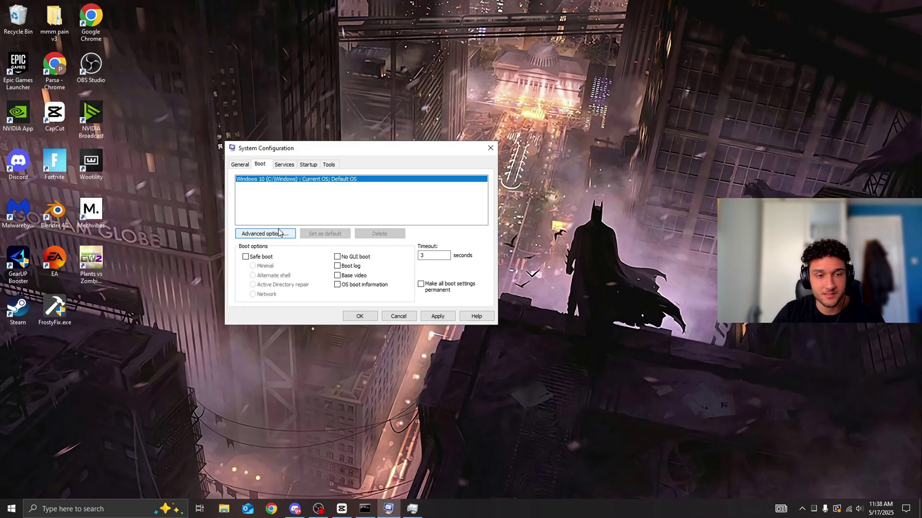
{"action": "left_click", "coordinate": [254, 233]}
{"action": "left_click", "coordinate": [297, 177]}
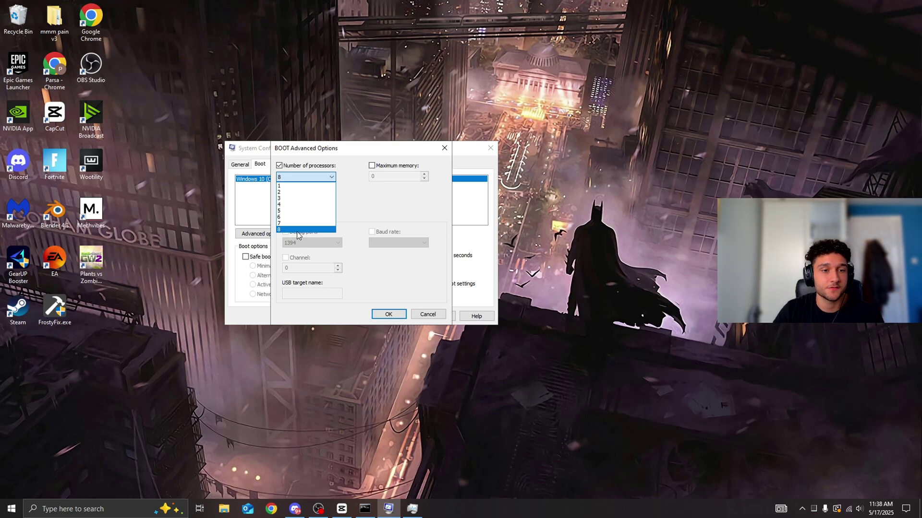
{"action": "left_click", "coordinate": [298, 230]}
{"action": "left_click", "coordinate": [308, 178]}
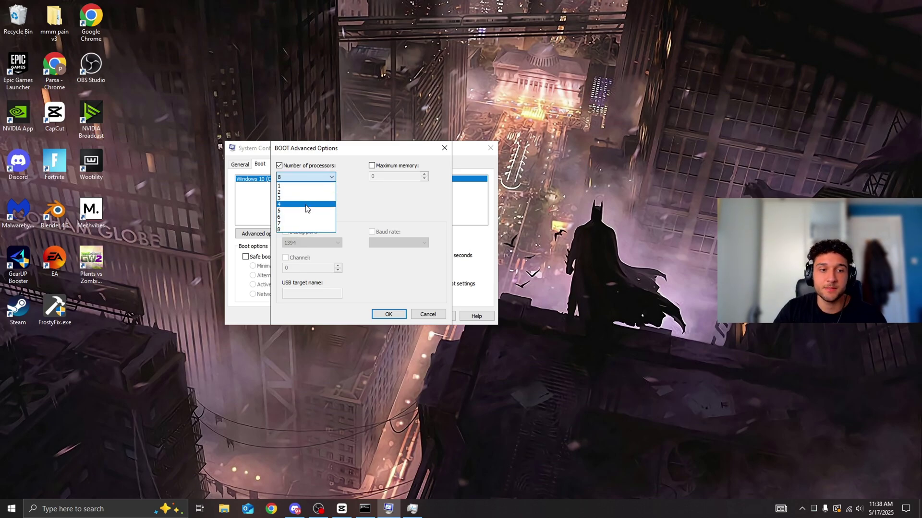
{"action": "left_click", "coordinate": [344, 160]}
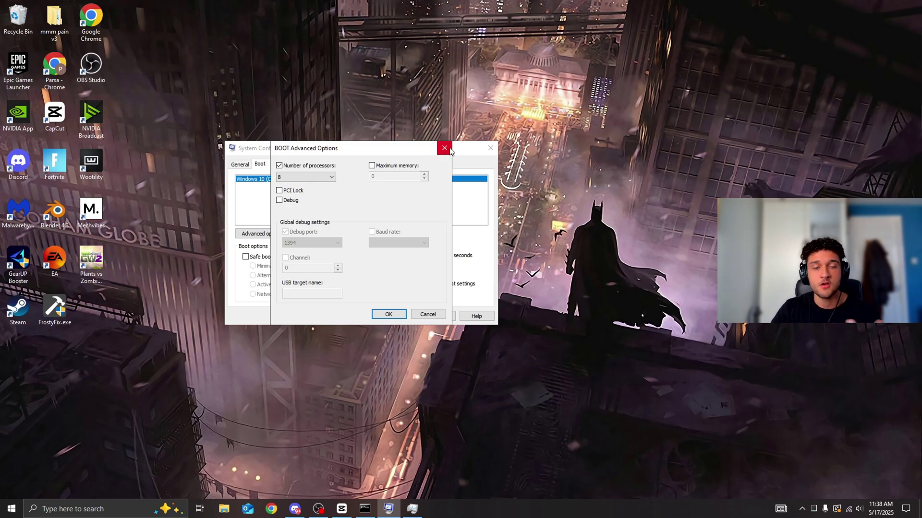
{"action": "left_click", "coordinate": [309, 177]}
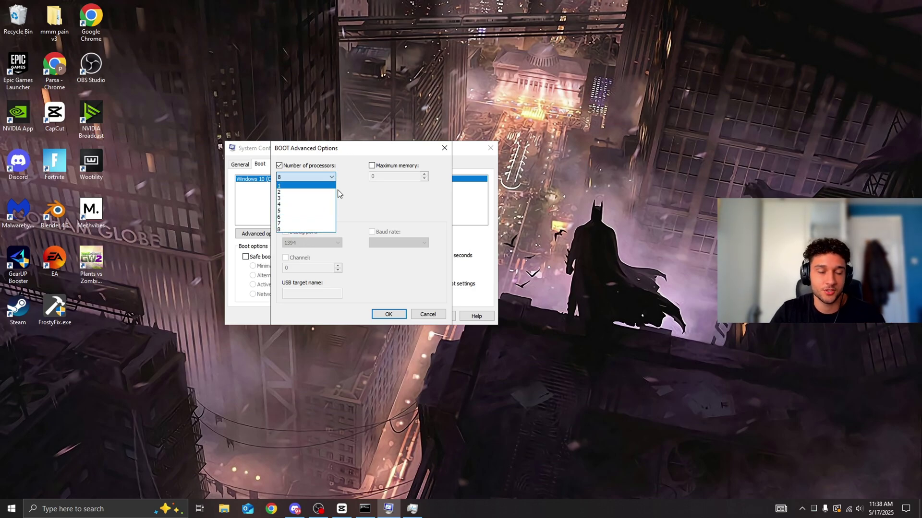
{"action": "left_click", "coordinate": [393, 212]}
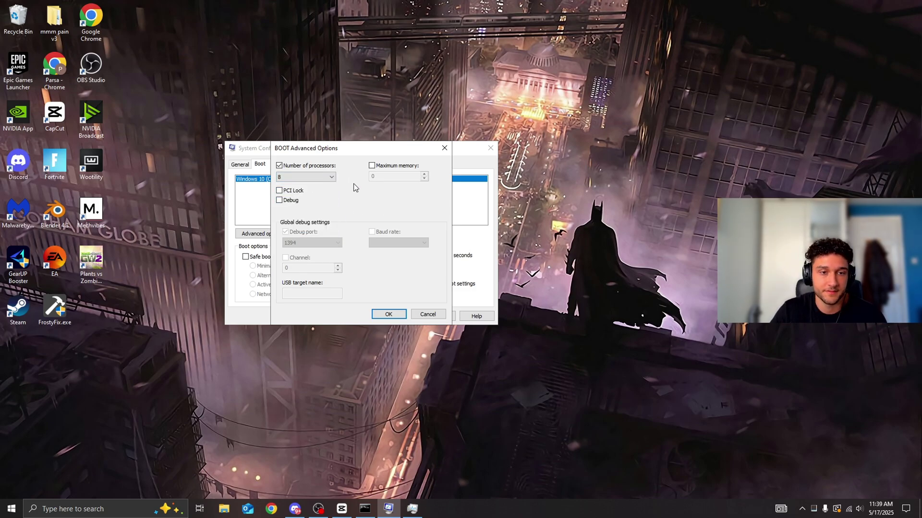
{"action": "left_click", "coordinate": [444, 148]}
{"action": "left_click", "coordinate": [490, 148]}
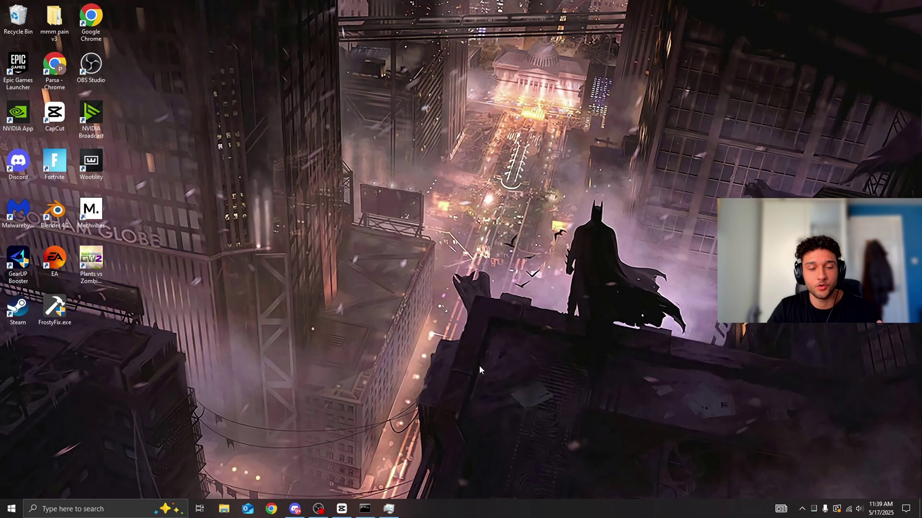
Restore Task Manager and minimize it again, then dismiss the search panel
{"action": "left_click", "coordinate": [389, 508]}
{"action": "left_click", "coordinate": [632, 70]}
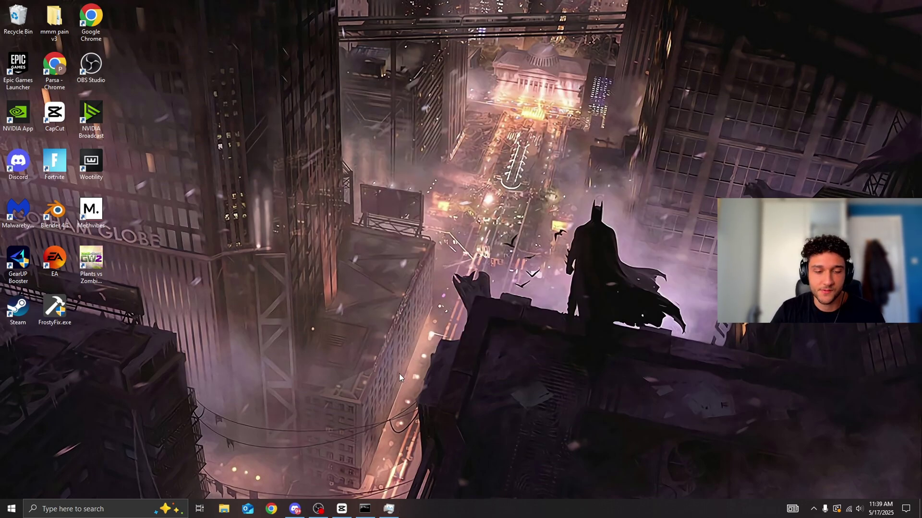
{"action": "left_click", "coordinate": [57, 509]}
{"action": "left_click", "coordinate": [508, 203]}
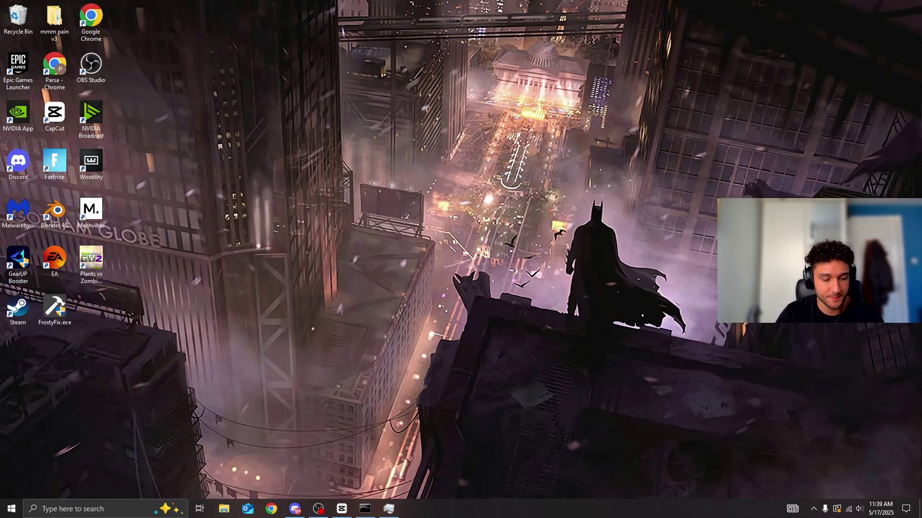
Search 'con' to open Control Panel, go to Network and Sharing Centre, and maximize it
{"action": "key", "text": "super"}
{"action": "type", "text": "con"}
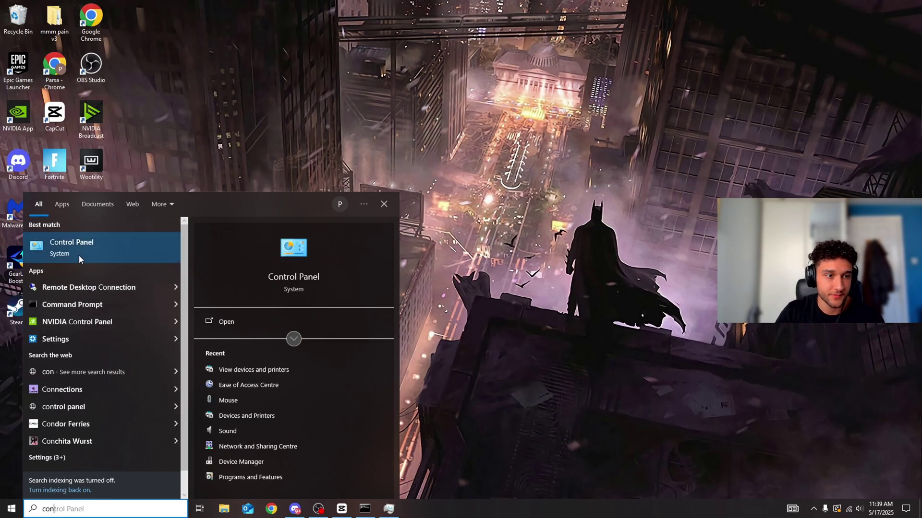
{"action": "left_click", "coordinate": [79, 256]}
{"action": "left_click", "coordinate": [370, 214]}
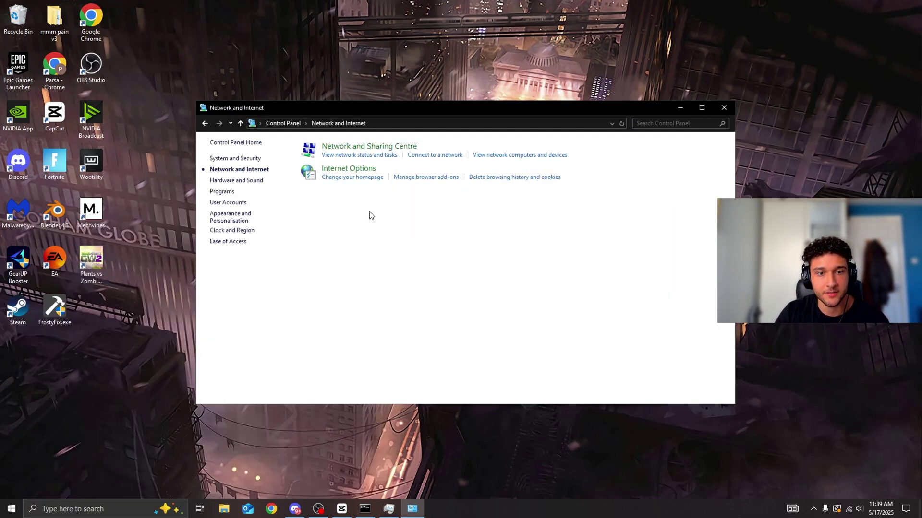
{"action": "left_click", "coordinate": [387, 150]}
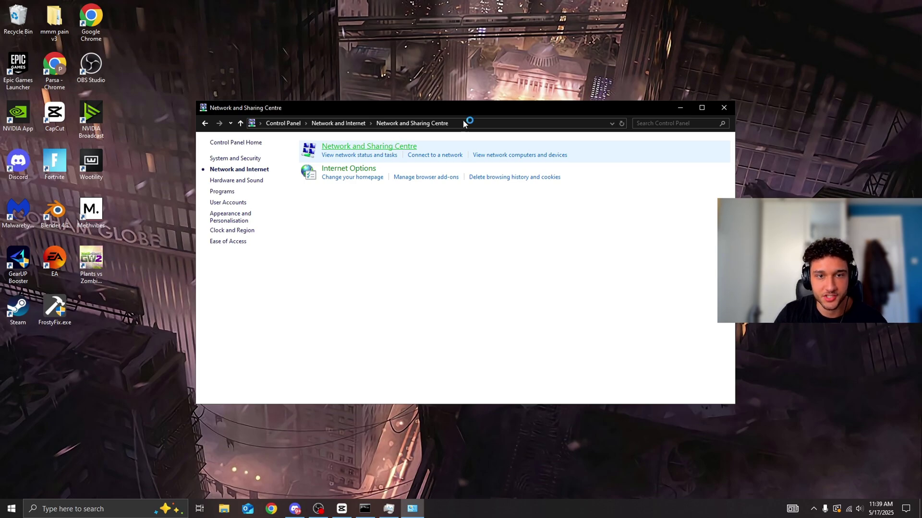
{"action": "left_click", "coordinate": [701, 108]}
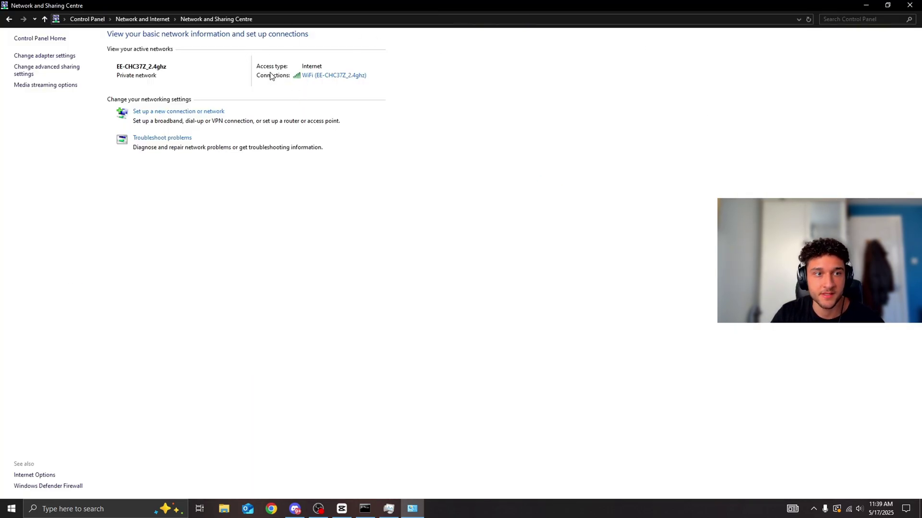
Open the WiFi connection's Properties dialog from its status window
{"action": "left_click", "coordinate": [342, 76]}
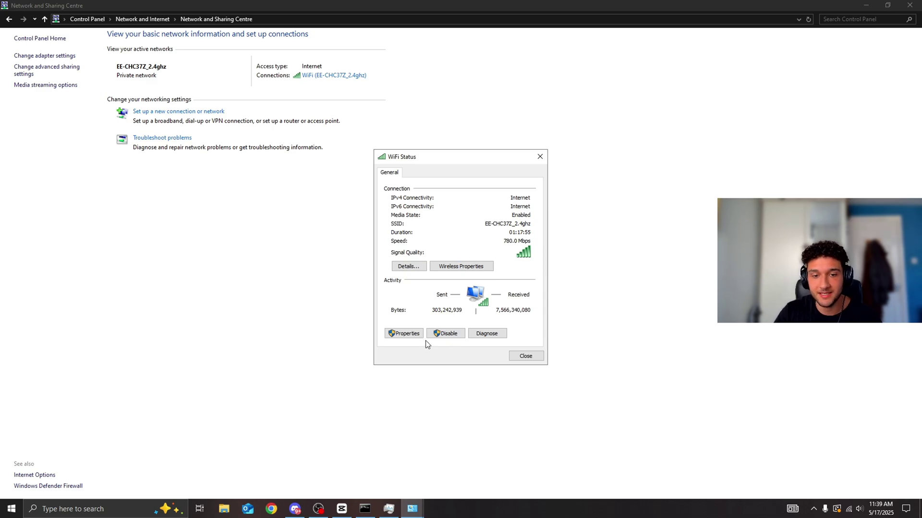
{"action": "left_click", "coordinate": [407, 335]}
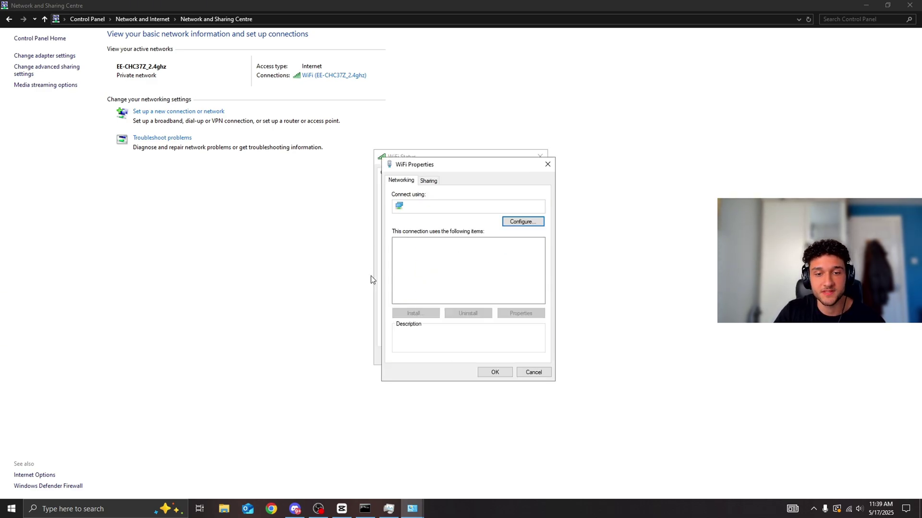
{"action": "left_click_drag", "start_coordinate": [467, 151], "coordinate": [551, 146]}
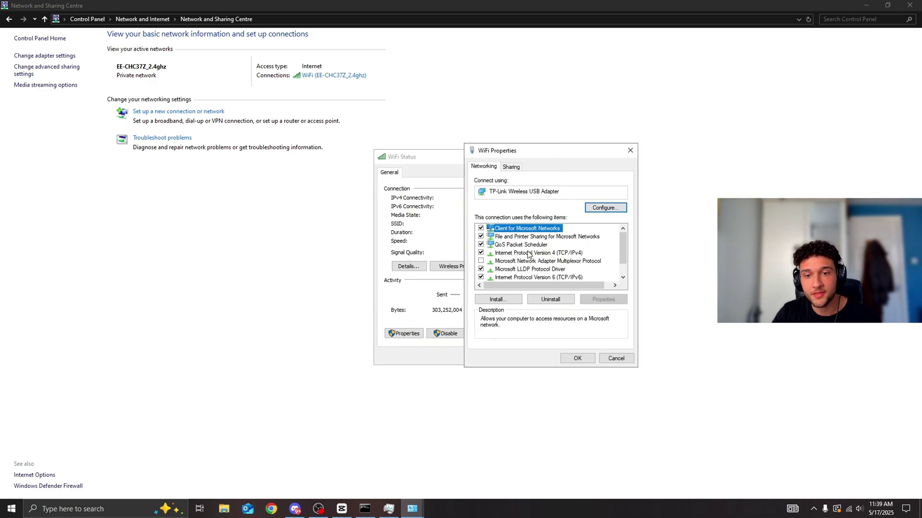
Review the protocol list, toggling IPv6 off and back on, and select Internet Protocol Version 4
{"action": "left_click", "coordinate": [516, 264]}
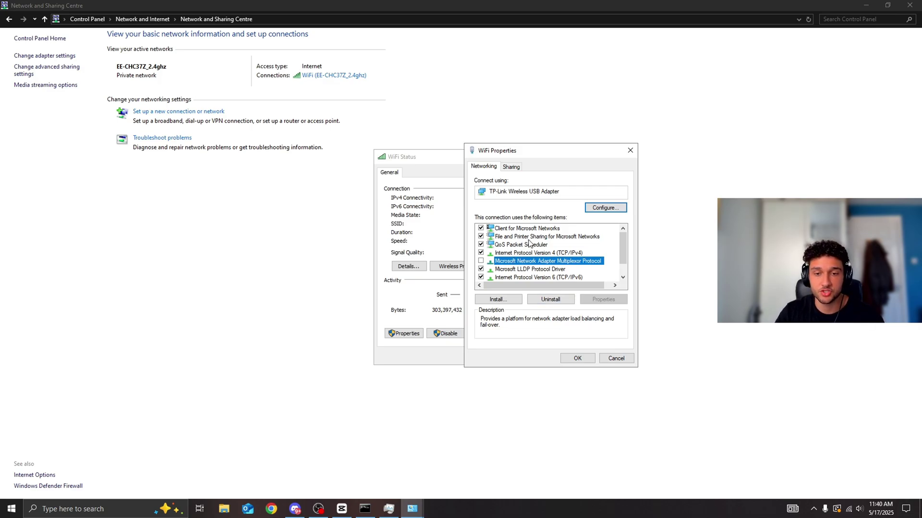
{"action": "scroll", "coordinate": [532, 250], "scroll_direction": "down", "scroll_amount": 1}
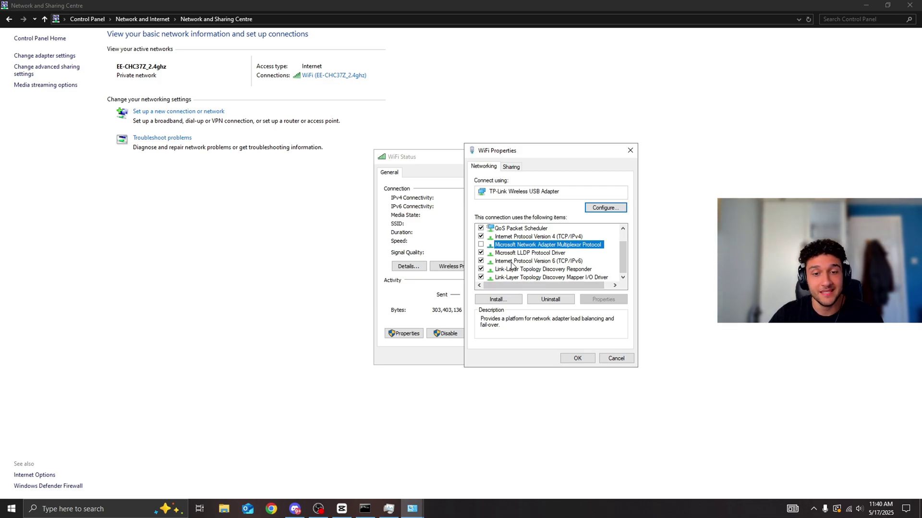
{"action": "left_click", "coordinate": [512, 261]}
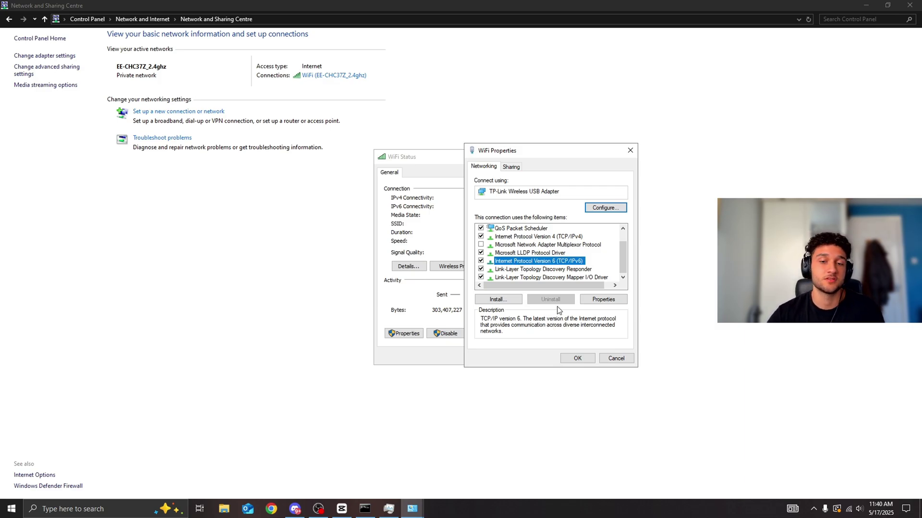
{"action": "left_click", "coordinate": [518, 237]}
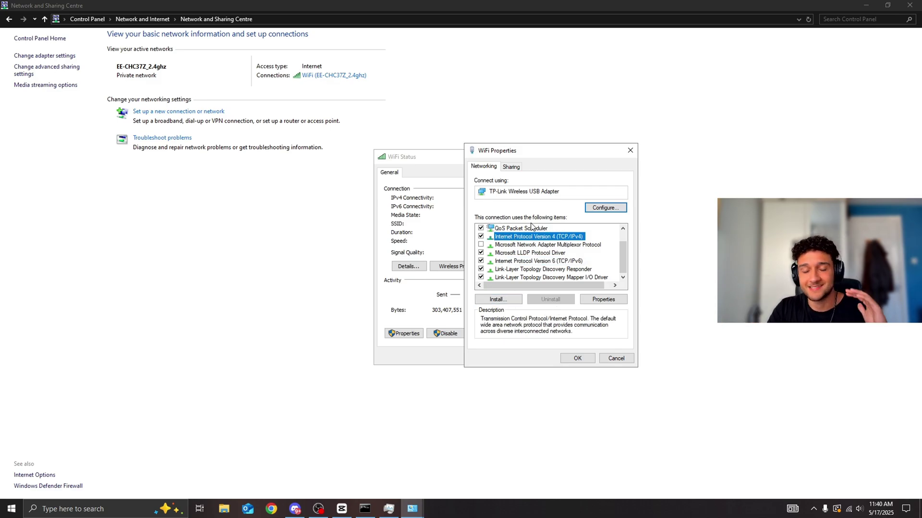
{"action": "left_click", "coordinate": [549, 262]}
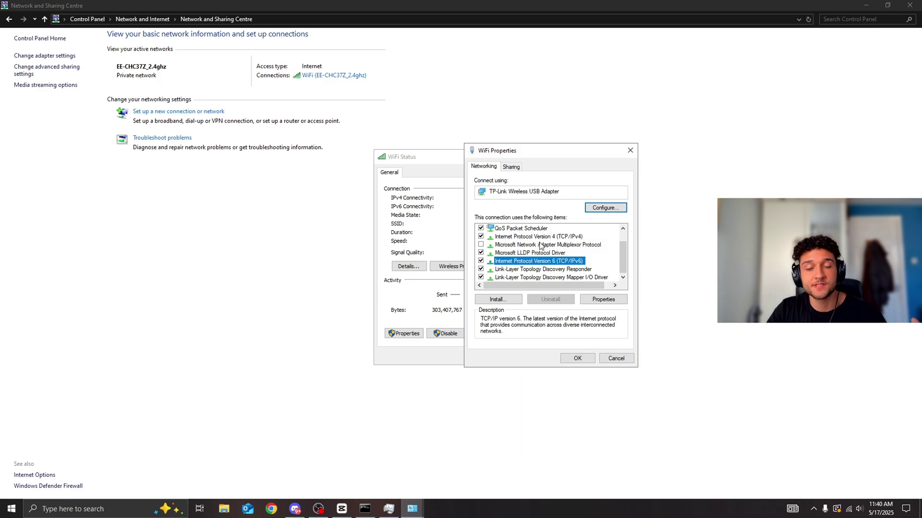
{"action": "left_click", "coordinate": [480, 261]}
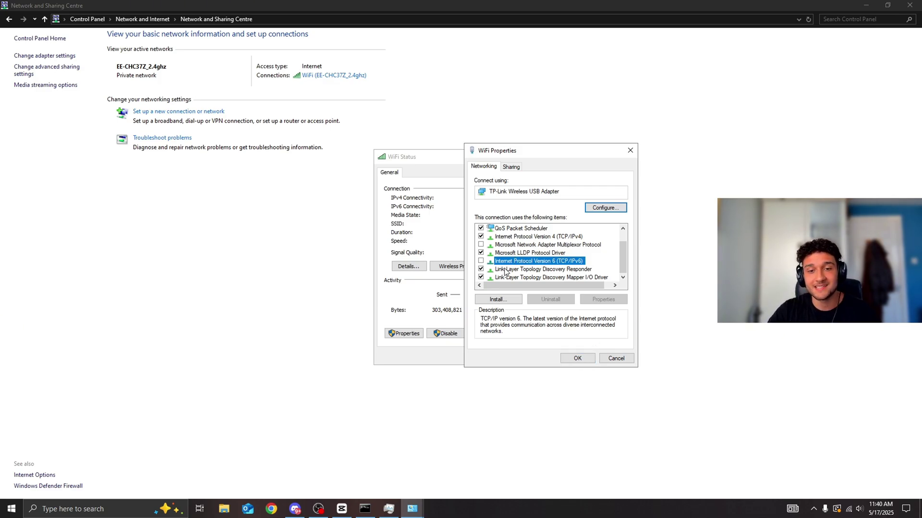
{"action": "left_click", "coordinate": [480, 260]}
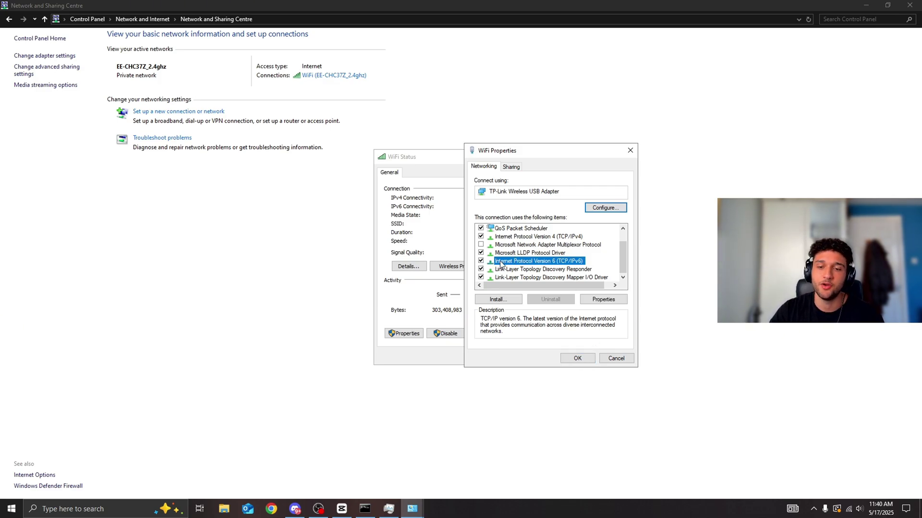
{"action": "left_click", "coordinate": [523, 237]}
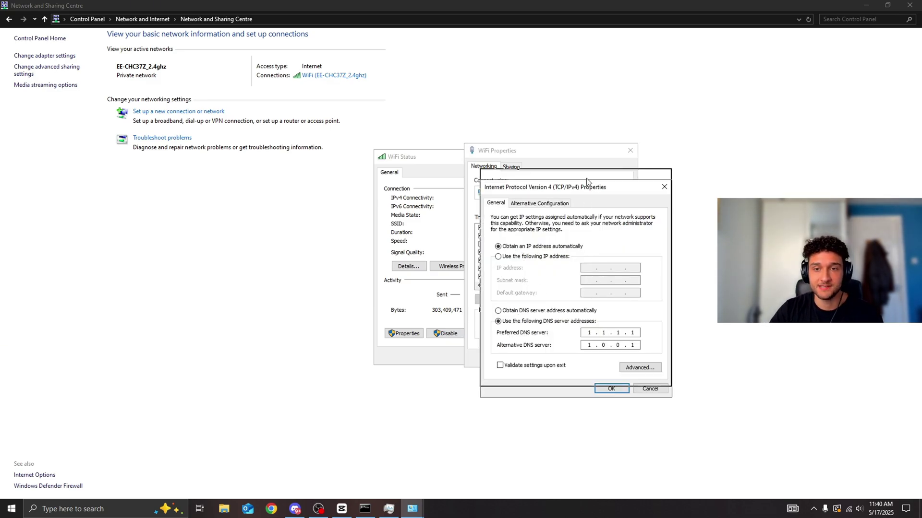
Reposition the IPv4 Properties dialog to verify DNS servers 1.1.1.1 and 1.0.0.1
{"action": "left_click_drag", "start_coordinate": [587, 190], "coordinate": [566, 157]}
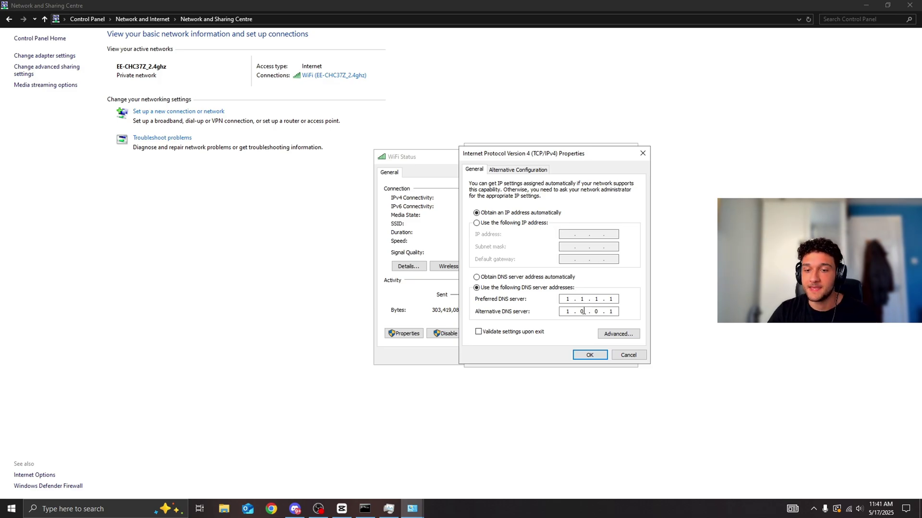
Accept the IPv4 DNS settings and select Wireless Mode in the TP-Link adapter's Advanced properties
{"action": "left_click", "coordinate": [589, 355]}
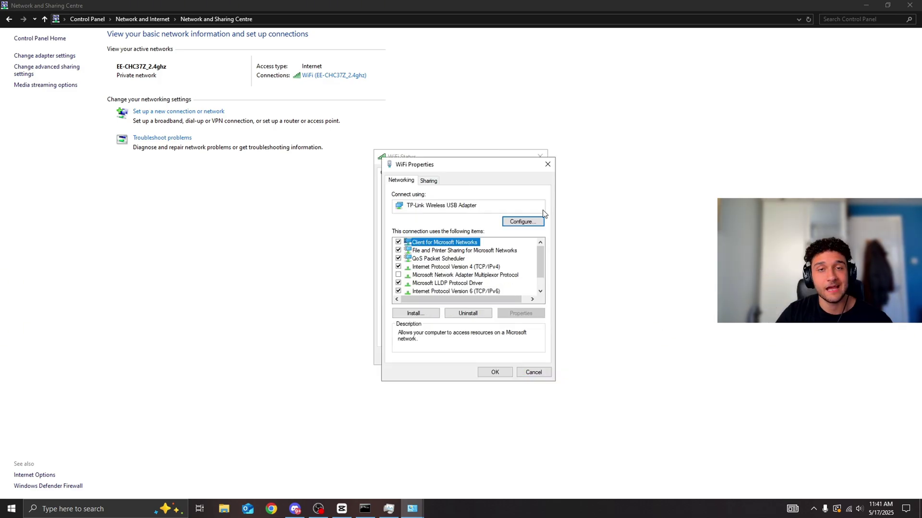
{"action": "left_click", "coordinate": [520, 226]}
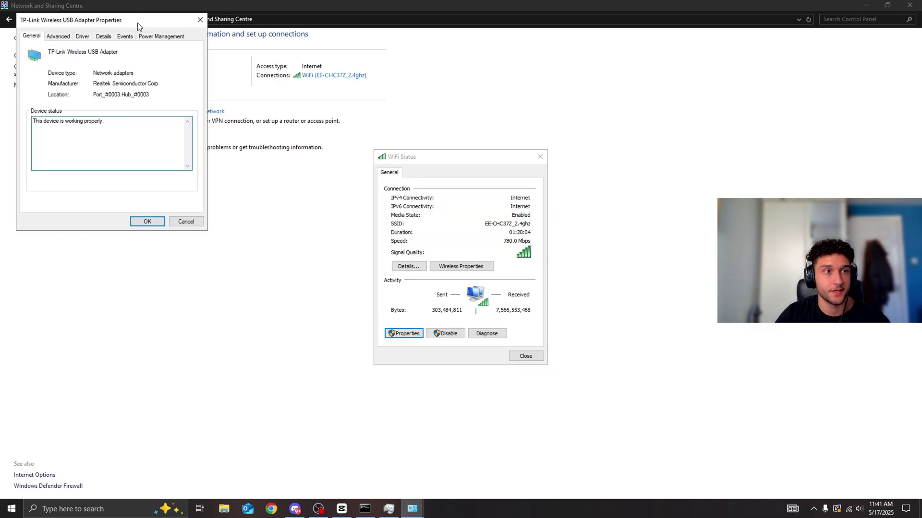
{"action": "left_click_drag", "start_coordinate": [138, 20], "coordinate": [503, 159]}
{"action": "left_click", "coordinate": [418, 179]}
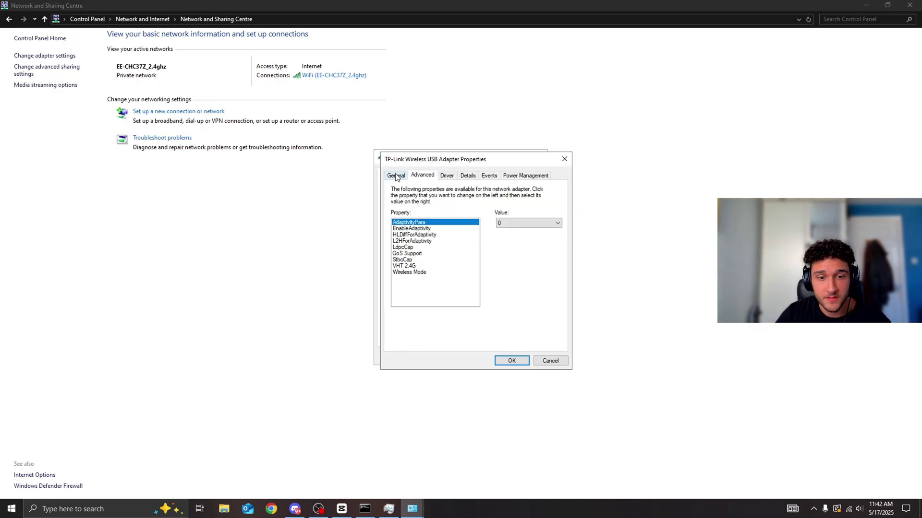
{"action": "left_click", "coordinate": [428, 272]}
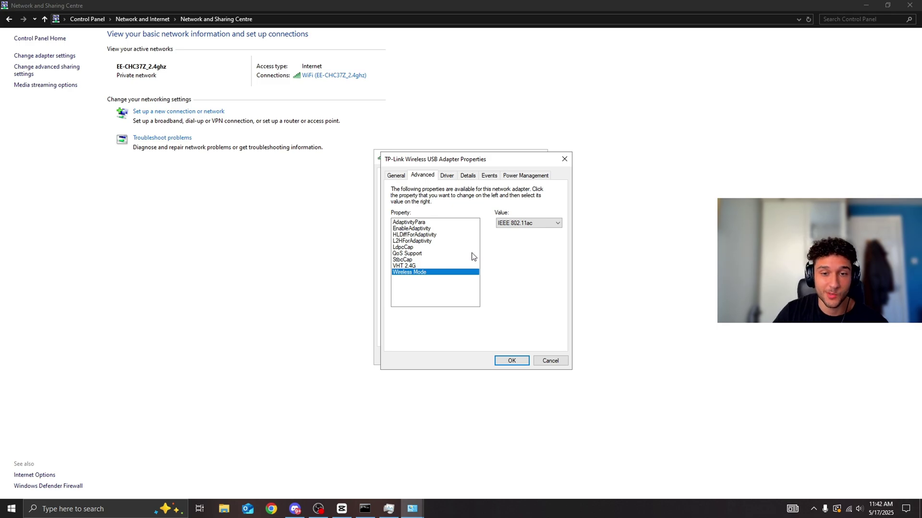
List the Wireless Mode values, currently IEEE 802.11ac, then open Windows Settings from Start
{"action": "left_click_drag", "start_coordinate": [514, 161], "coordinate": [539, 150]}
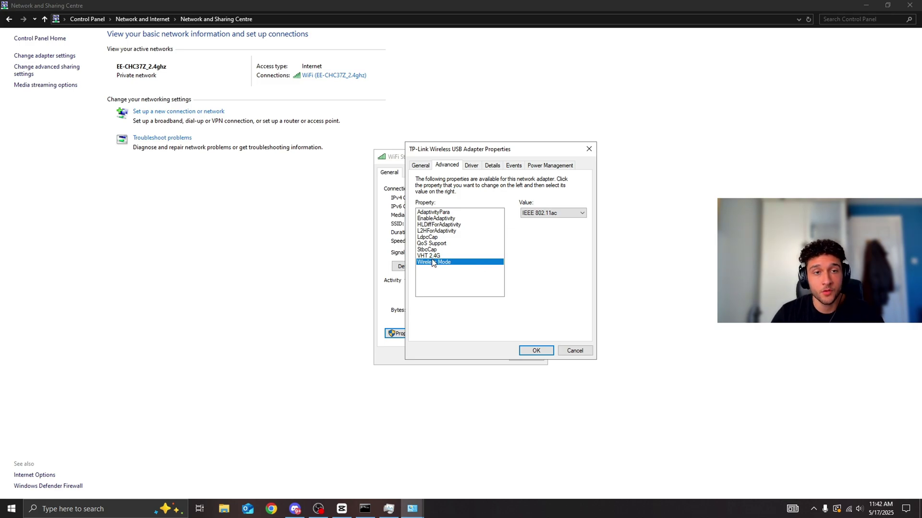
{"action": "left_click", "coordinate": [557, 214]}
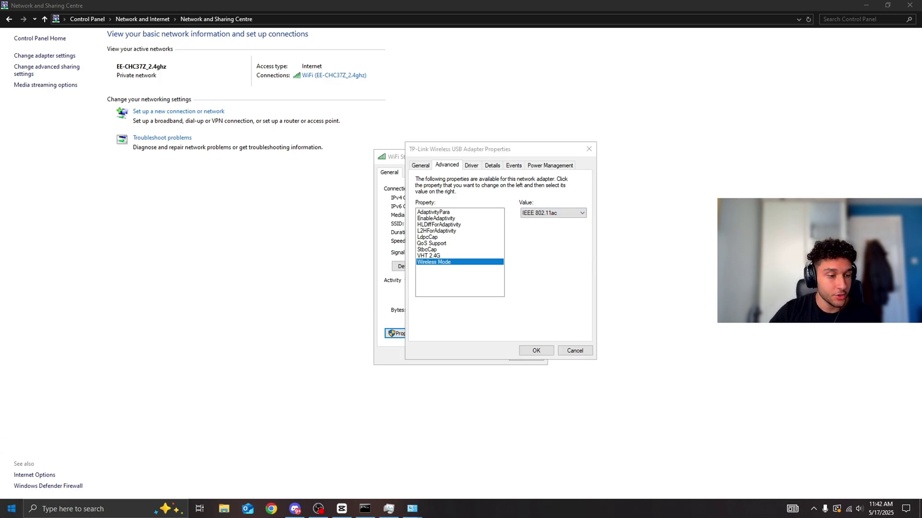
{"action": "left_click", "coordinate": [11, 508]}
{"action": "left_click", "coordinate": [11, 473]}
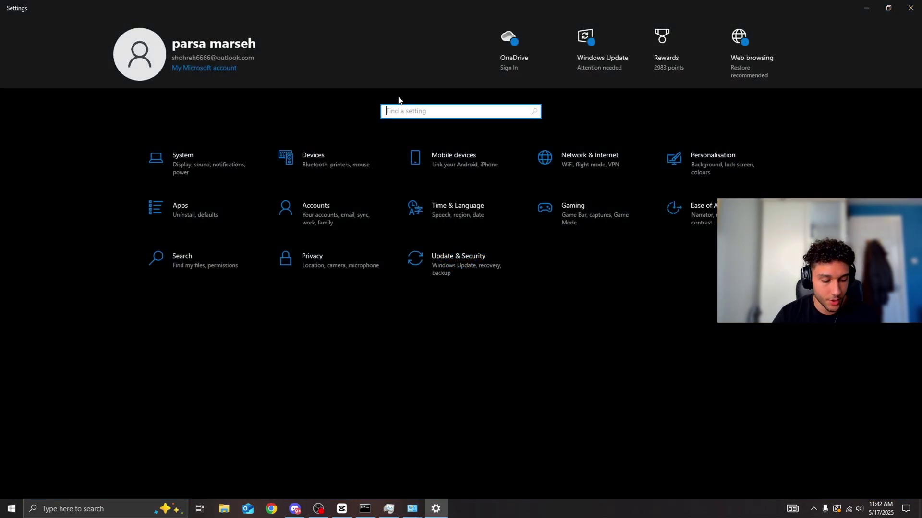
Search 'wifi' to confirm the network uses 5 GHz and Wi-Fi 5, then reopen Wireless Mode values
{"action": "type", "text": "wifi"}
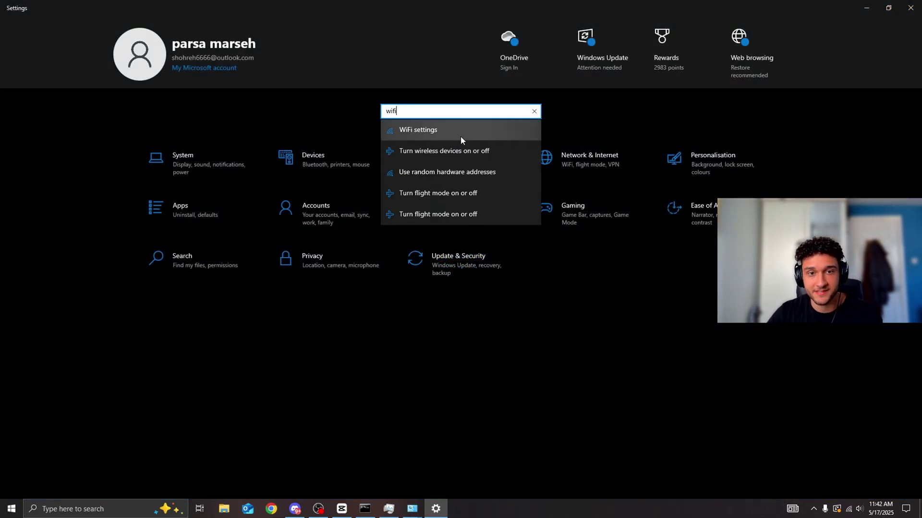
{"action": "left_click", "coordinate": [461, 137]}
{"action": "left_click", "coordinate": [234, 94]}
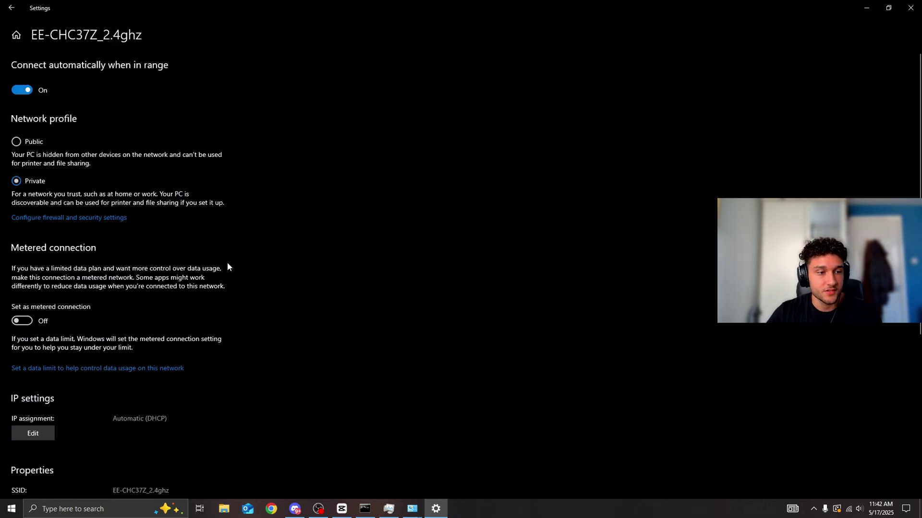
{"action": "scroll", "coordinate": [228, 266], "scroll_direction": "down", "scroll_amount": 5}
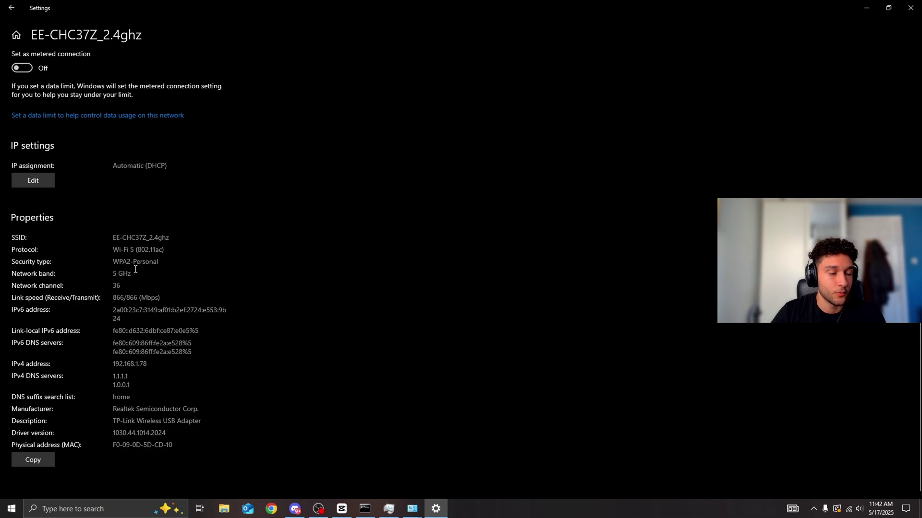
{"action": "left_click_drag", "start_coordinate": [131, 272], "coordinate": [88, 270]}
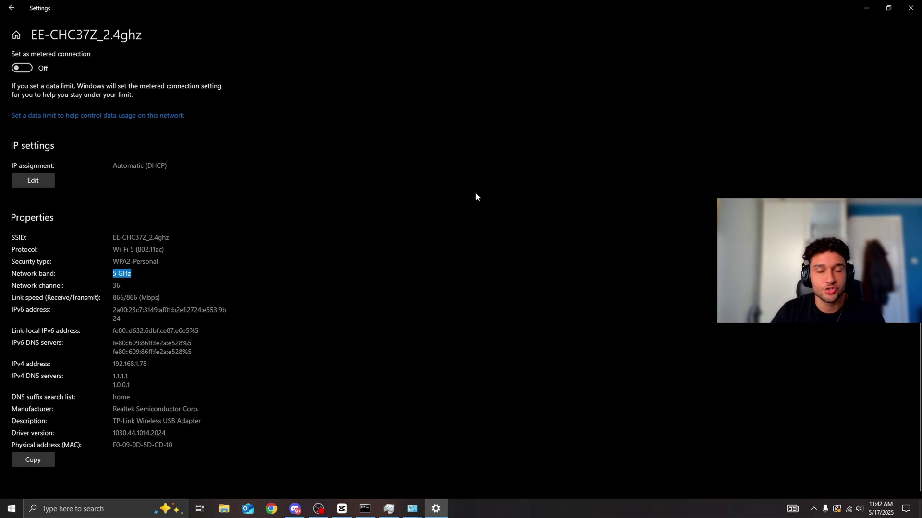
{"action": "left_click", "coordinate": [865, 8]}
{"action": "left_click", "coordinate": [538, 212]}
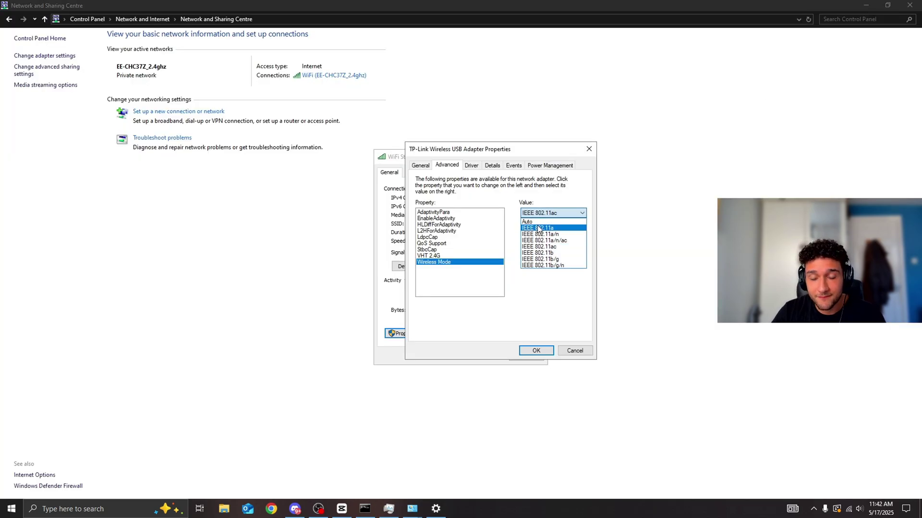
Apply Wireless Mode IEEE 802.11ac with OK, then close WiFi Status and Network and Sharing Centre
{"action": "left_click", "coordinate": [557, 247]}
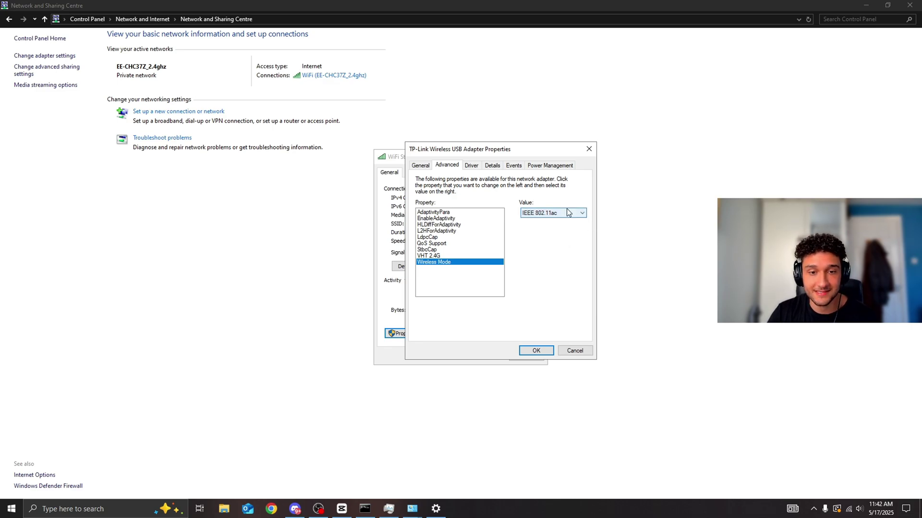
{"action": "left_click", "coordinate": [538, 351]}
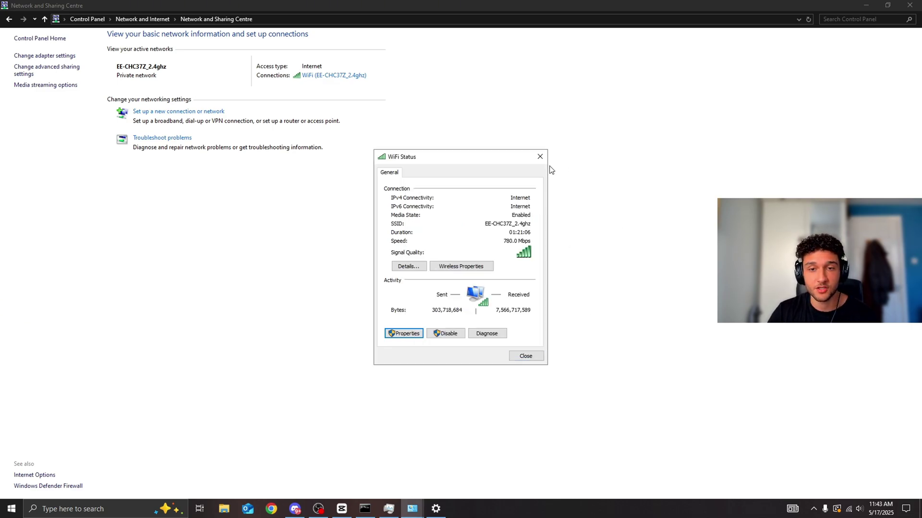
{"action": "left_click", "coordinate": [544, 158]}
{"action": "left_click", "coordinate": [910, 5]}
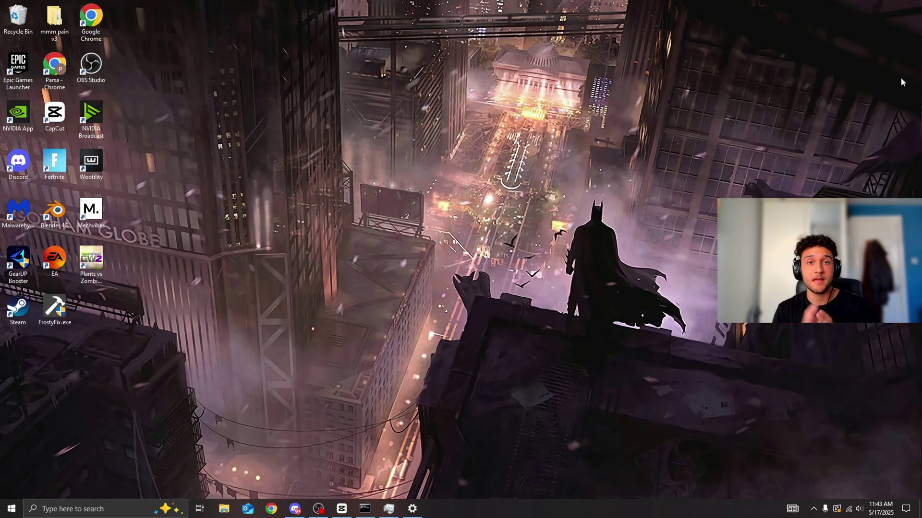